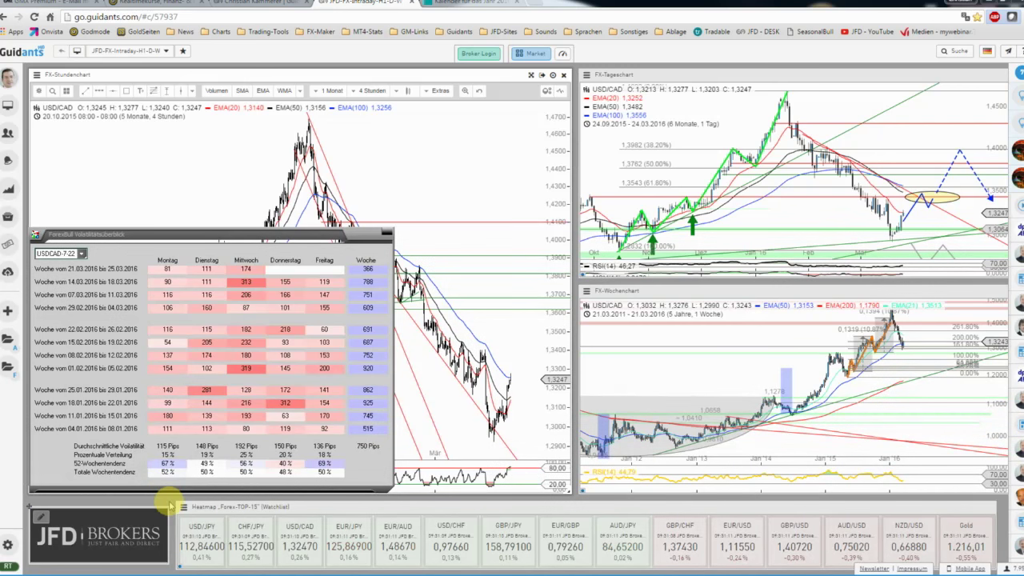
# Select the daily USD/CAD chart panel on the dashboard.
pyautogui.click(669, 280)
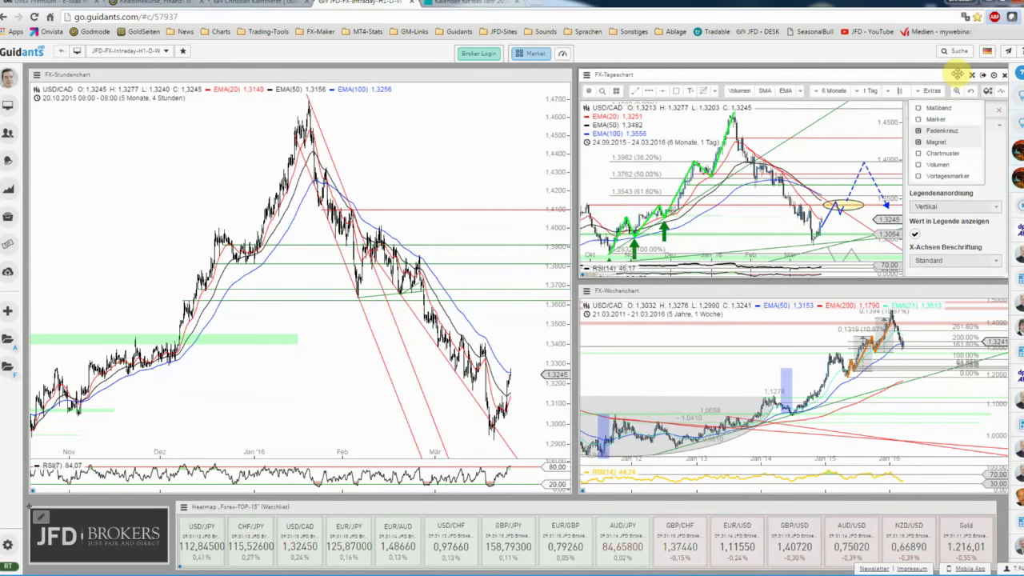
# Zoom the daily chart out to one year (23.03.2015–24.03.2016), then select the weekly chart.
pyautogui.click(971, 74)
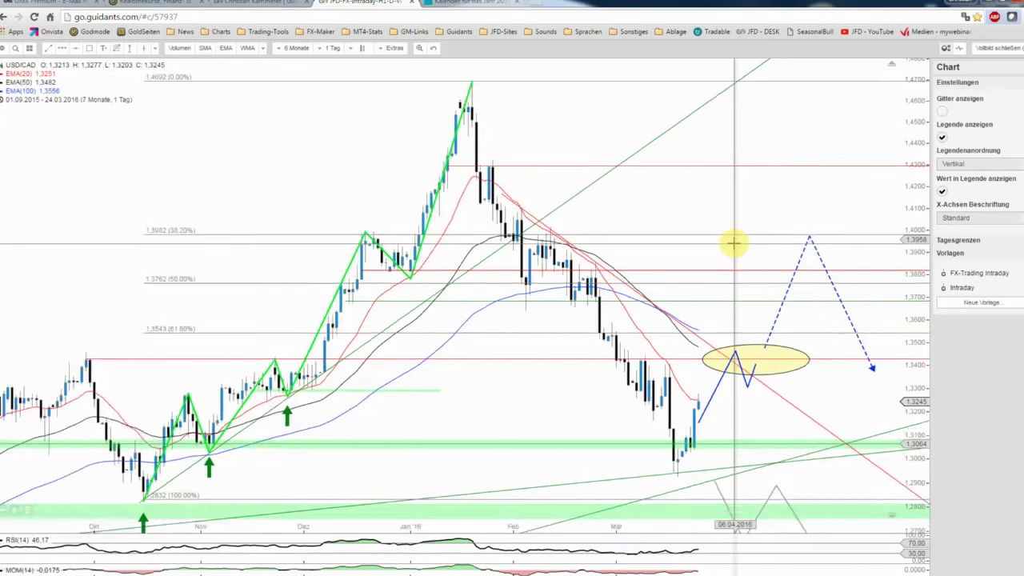
pyautogui.scroll(-1, 733, 242)
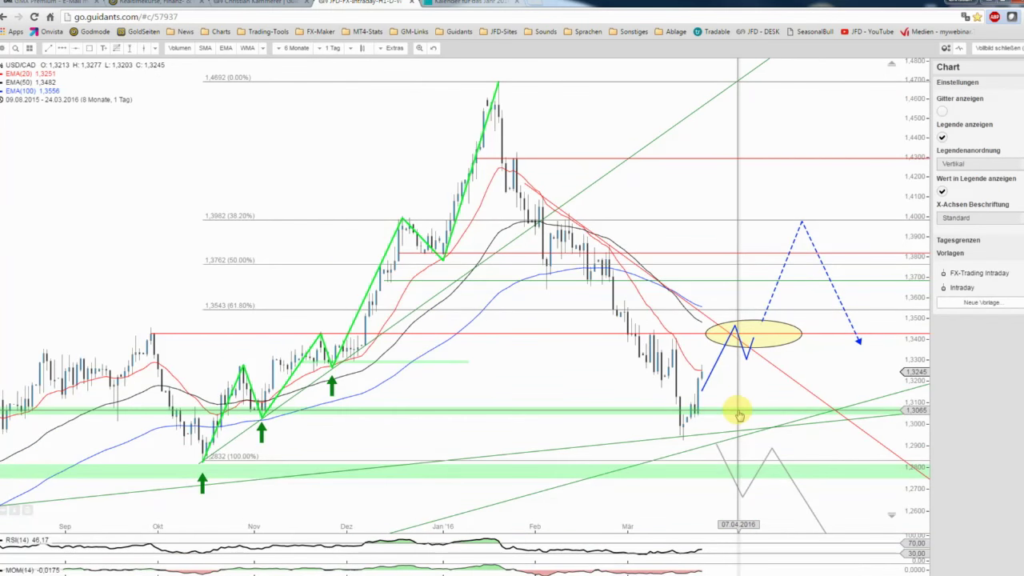
pyautogui.scroll(-3, 629, 390)
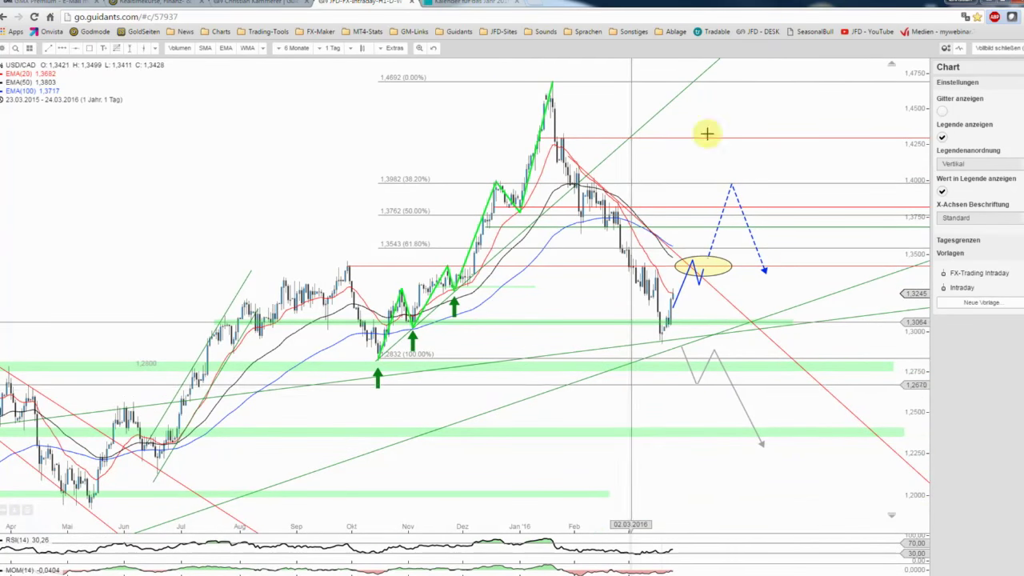
pyautogui.click(996, 50)
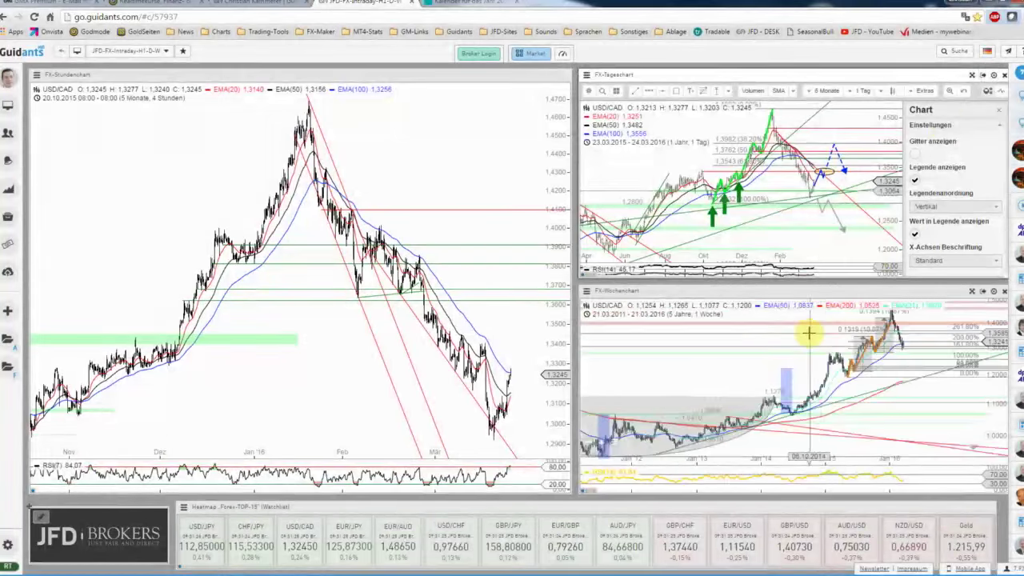
pyautogui.click(805, 335)
# Frame the full-screen weekly chart on 02.02.2015–21.03.2016, then go back to the dashboard.
pyautogui.doubleClick(843, 298)
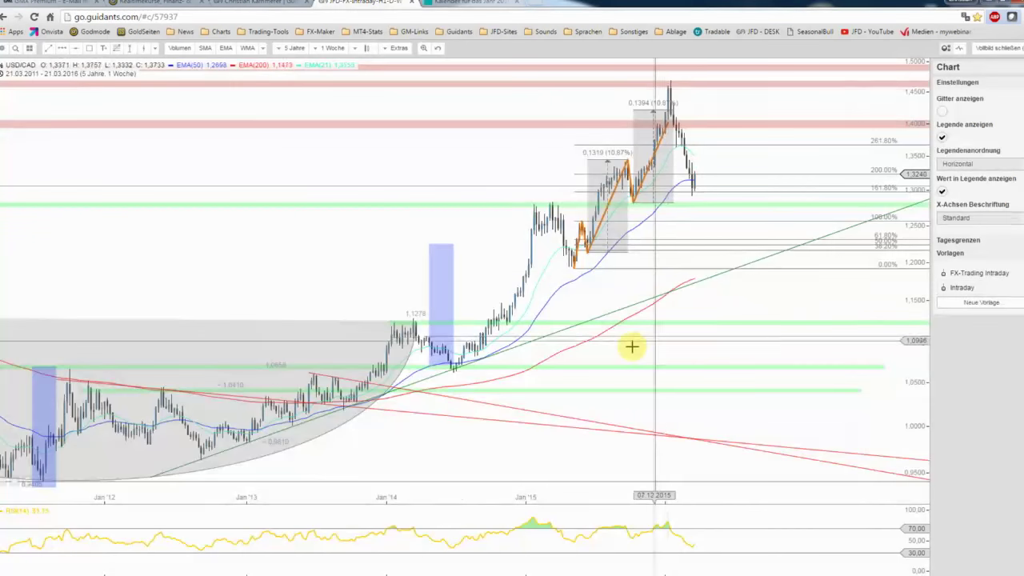
pyautogui.scroll(-3, 693, 345)
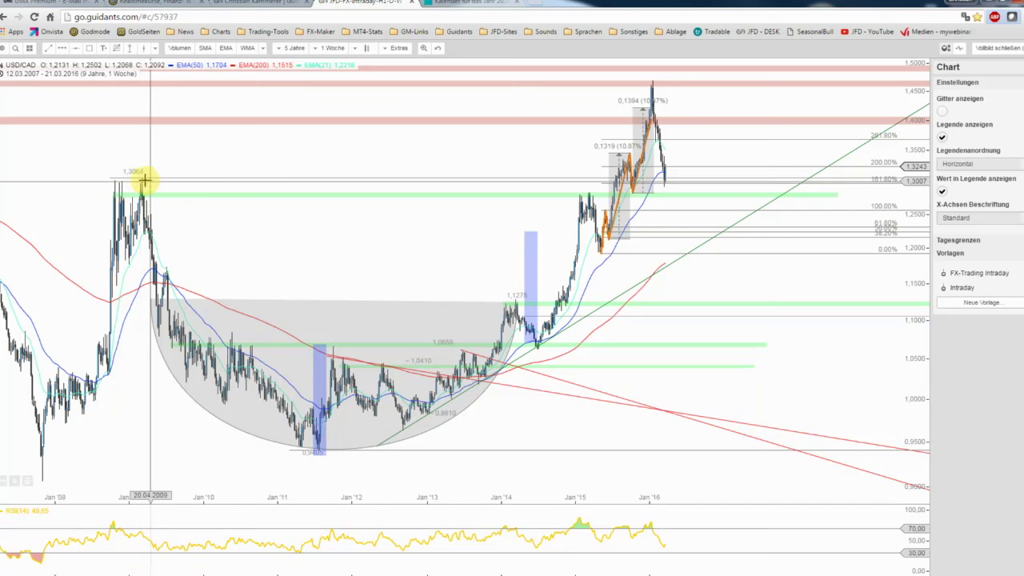
pyautogui.scroll(1, 712, 184)
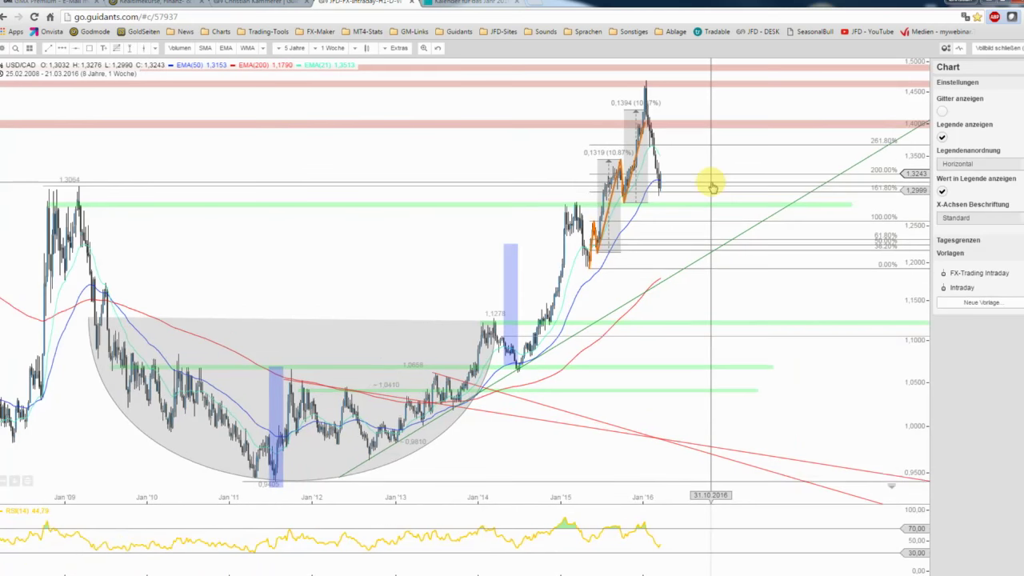
pyautogui.scroll(1, 711, 185)
pyautogui.scroll(1, 710, 186)
pyautogui.scroll(1, 665, 185)
pyautogui.scroll(1, 616, 185)
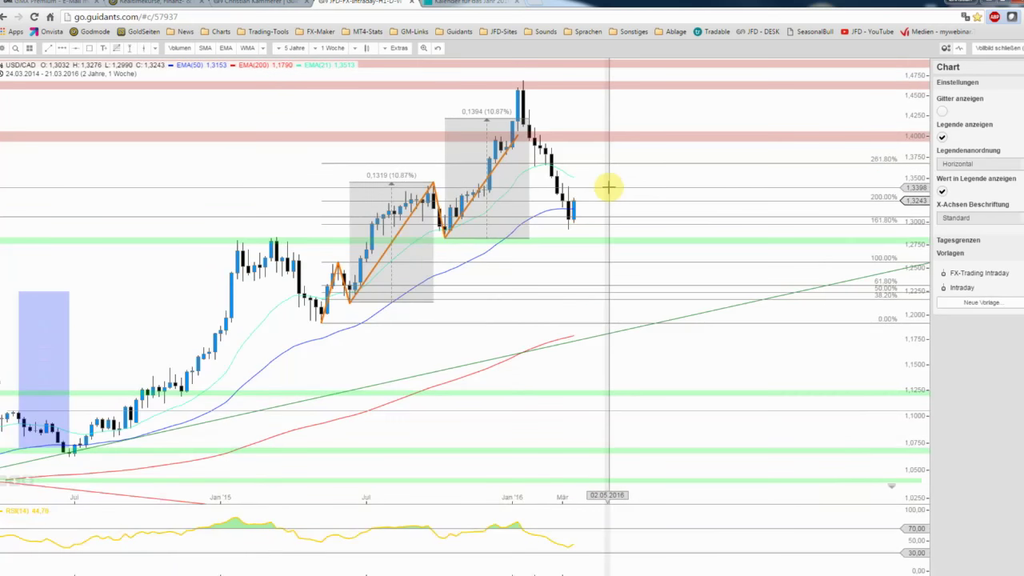
pyautogui.scroll(2, 596, 194)
pyautogui.scroll(1, 632, 197)
pyautogui.scroll(1, 624, 205)
pyautogui.scroll(1, 602, 213)
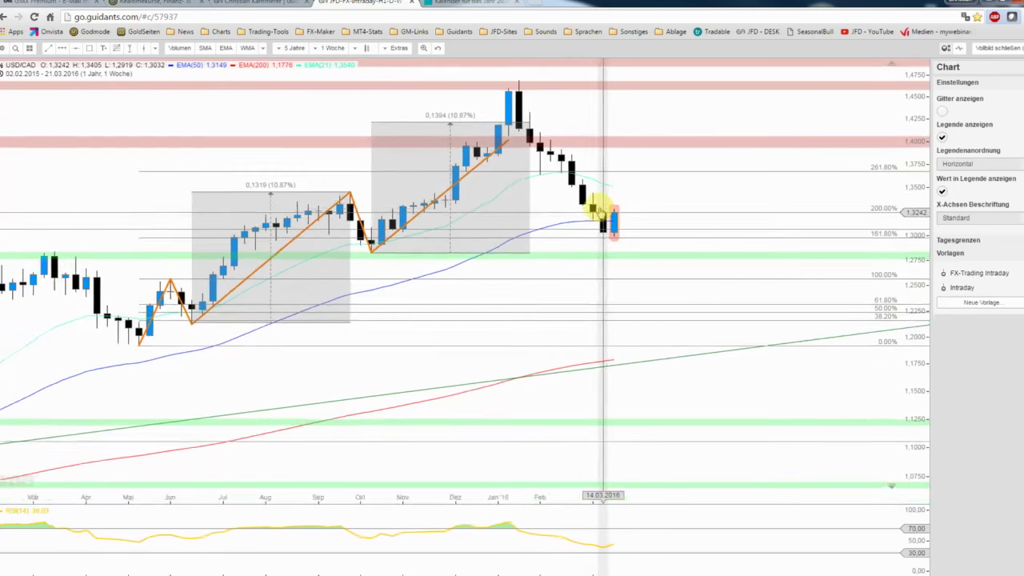
pyautogui.scroll(1, 606, 221)
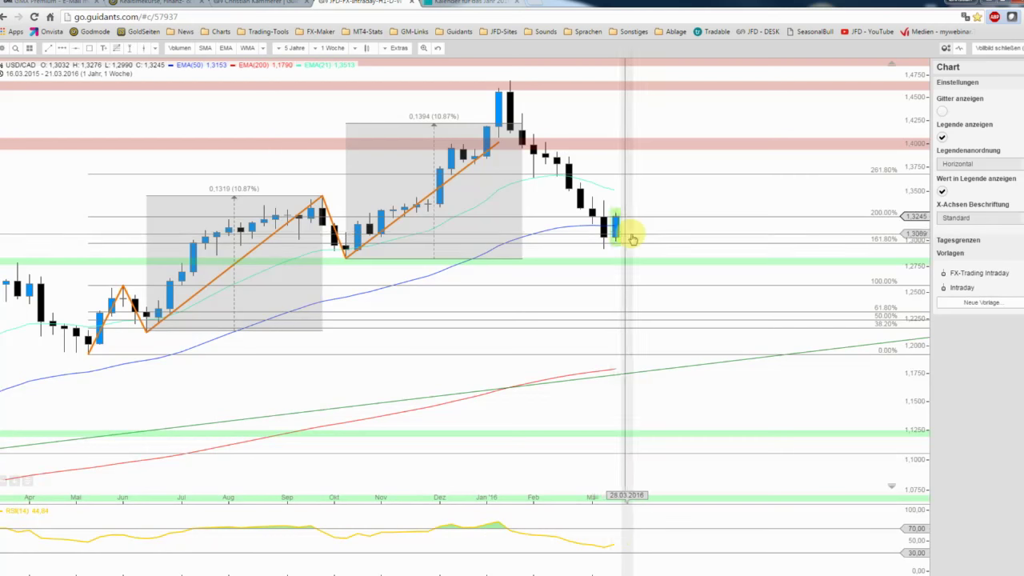
pyautogui.scroll(2, 624, 228)
pyautogui.scroll(1, 903, 162)
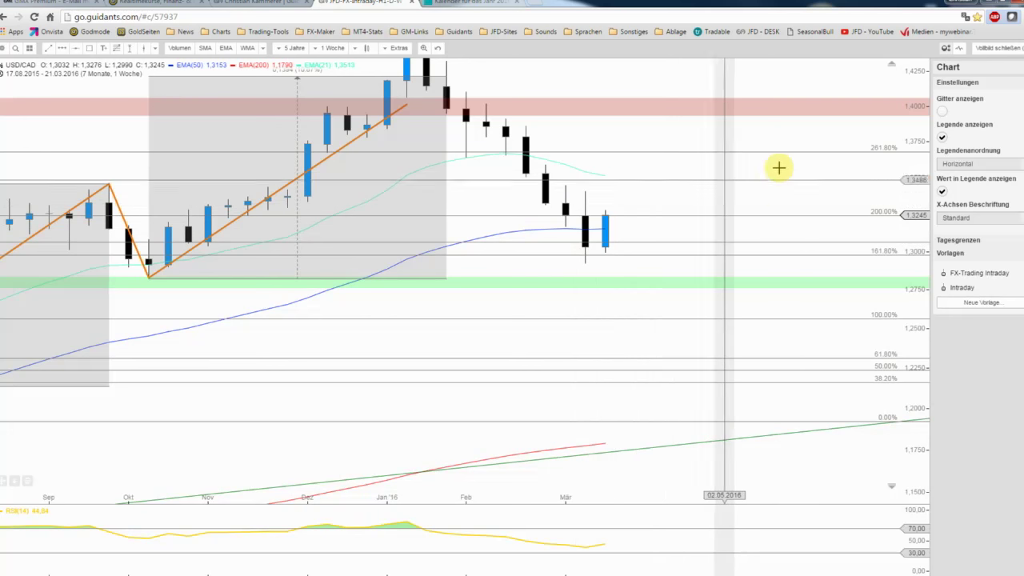
pyautogui.scroll(-1, 662, 230)
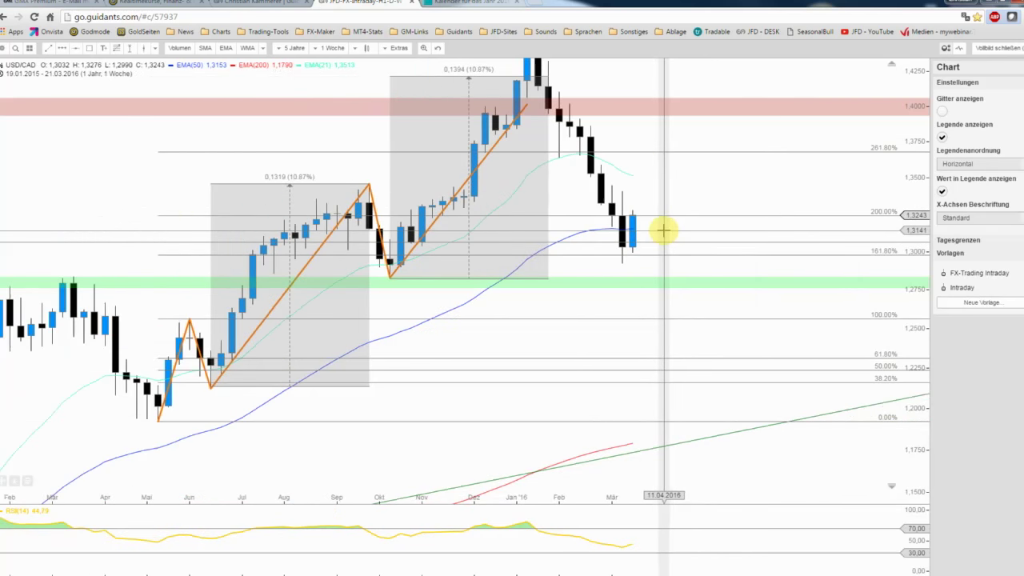
pyautogui.scroll(-1, 661, 229)
pyautogui.scroll(-1, 664, 232)
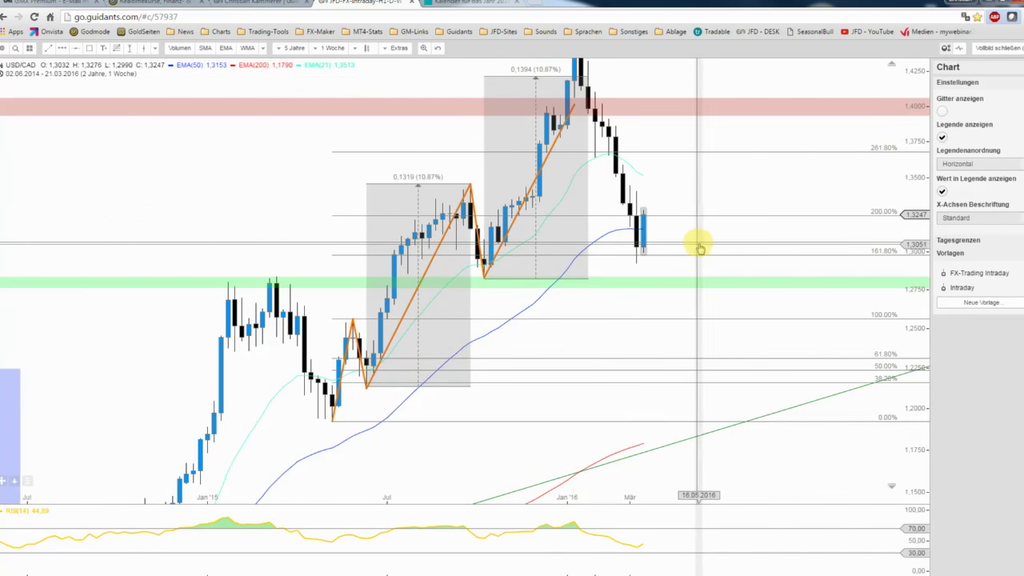
pyautogui.scroll(1, 700, 232)
pyautogui.click(997, 50)
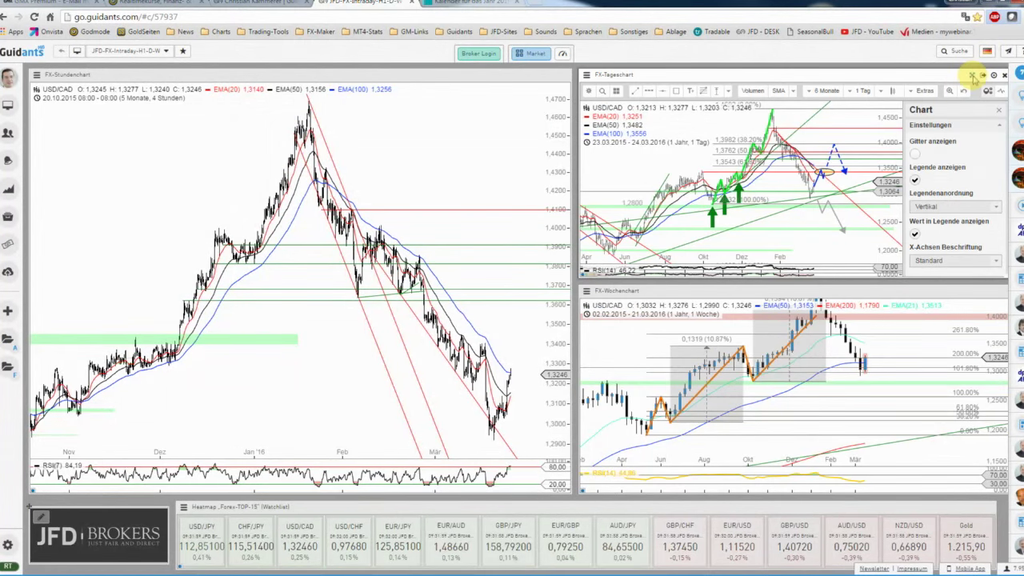
# Show the daily chart full-screen over 16.09.2015–24.03.2016 with a compressed price scale.
pyautogui.click(982, 74)
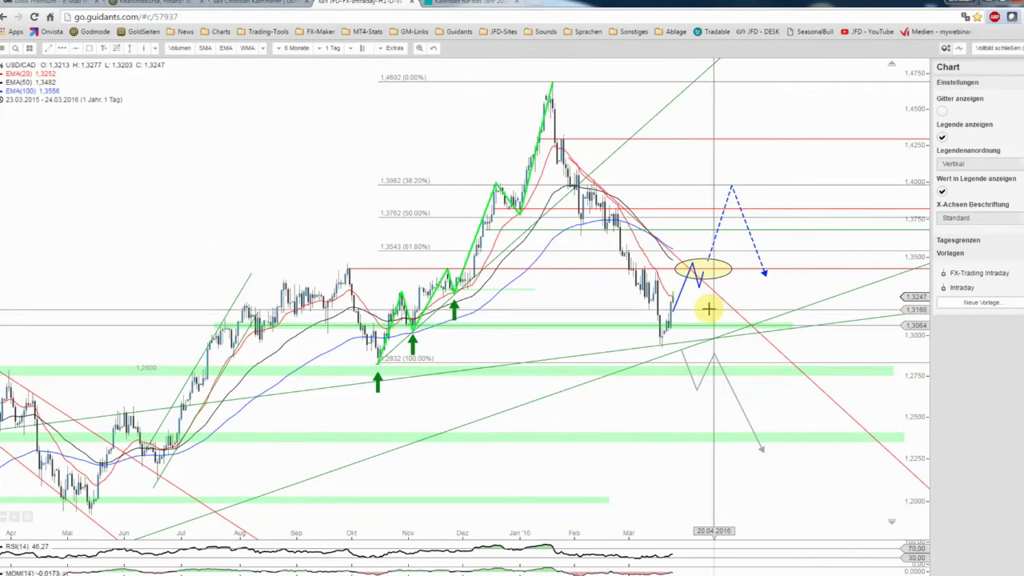
pyautogui.scroll(1, 712, 307)
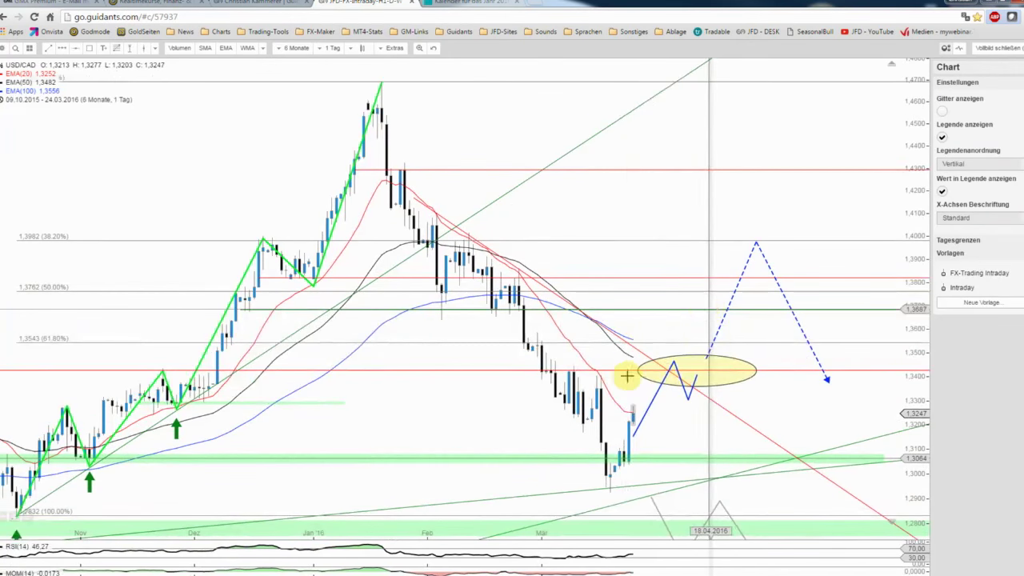
pyautogui.scroll(1, 630, 377)
pyautogui.scroll(-1, 629, 392)
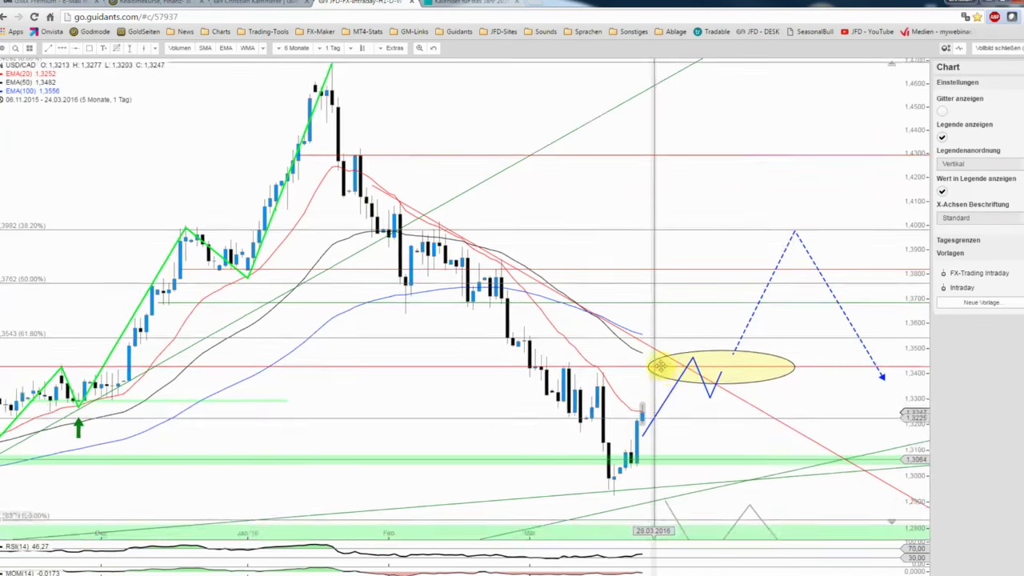
pyautogui.moveTo(665, 361); pyautogui.dragTo(684, 330)
pyautogui.moveTo(909, 137); pyautogui.dragTo(910, 160)
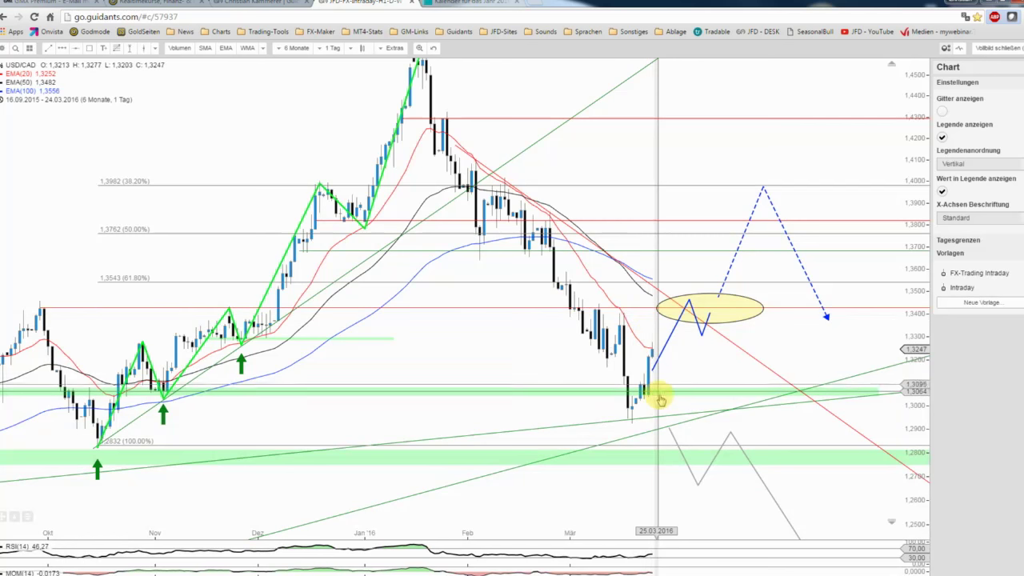
pyautogui.scroll(2, 662, 400)
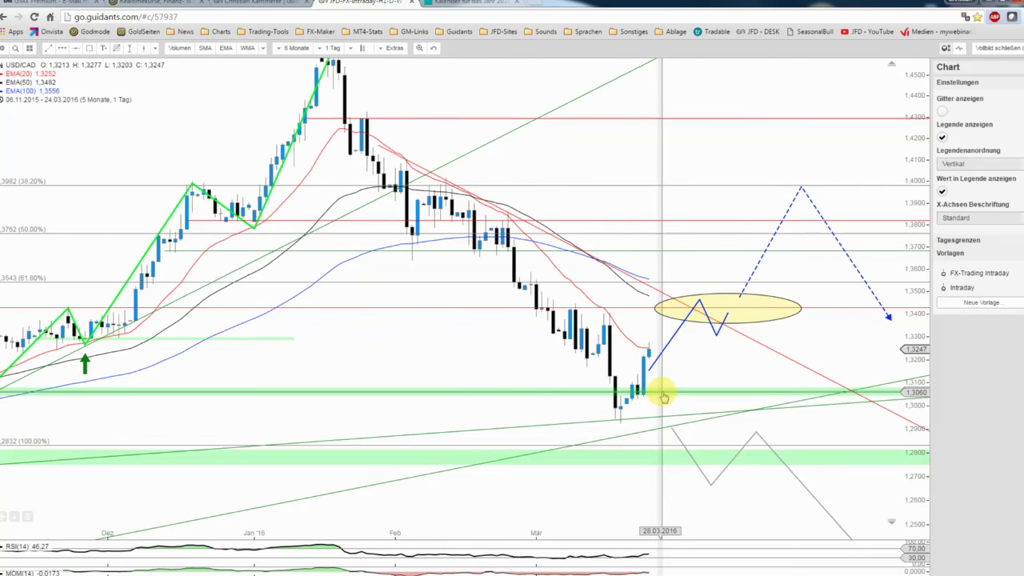
pyautogui.scroll(-2, 662, 389)
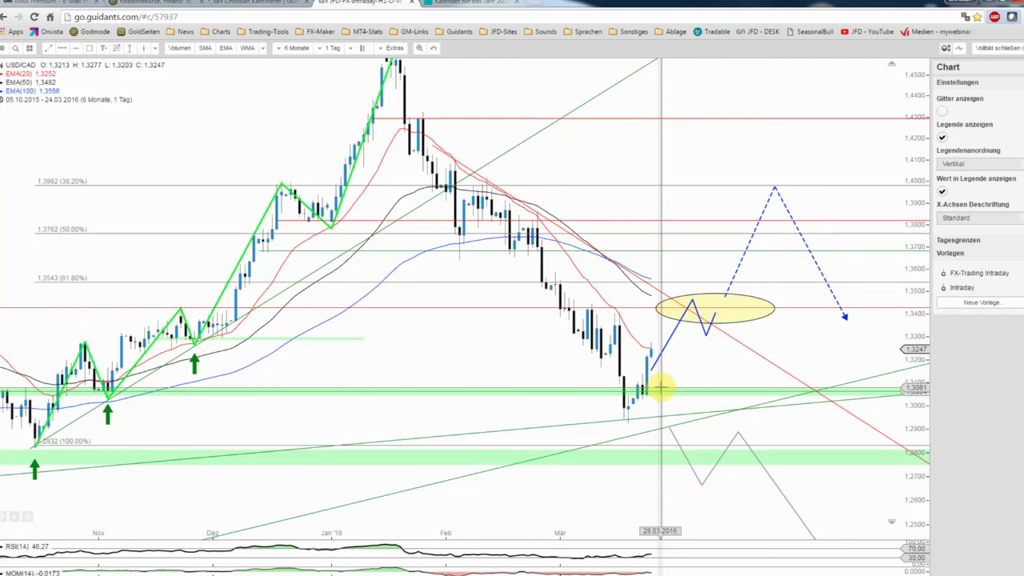
pyautogui.scroll(-1, 662, 389)
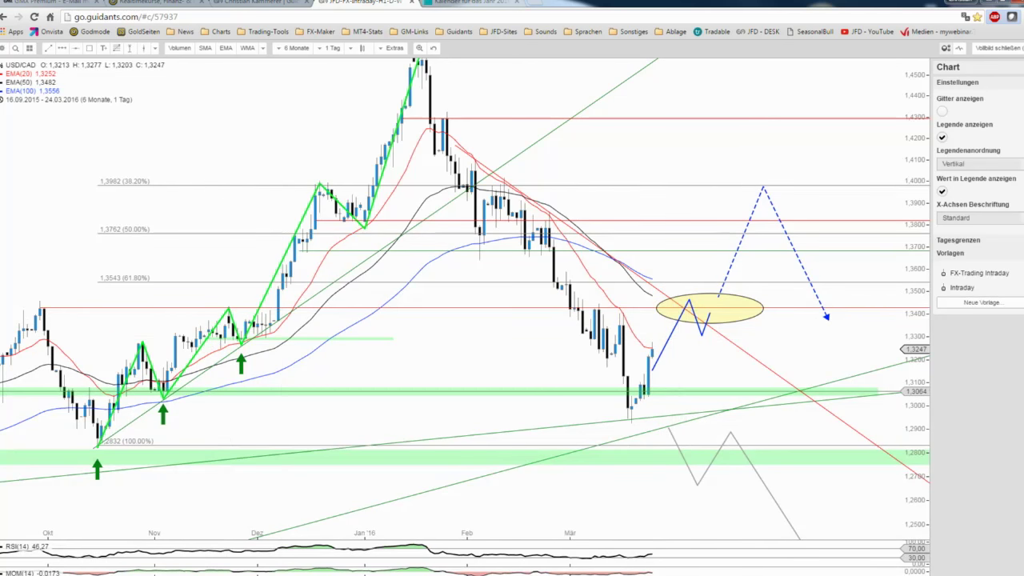
pyautogui.hotkey('alt', 'Tab')
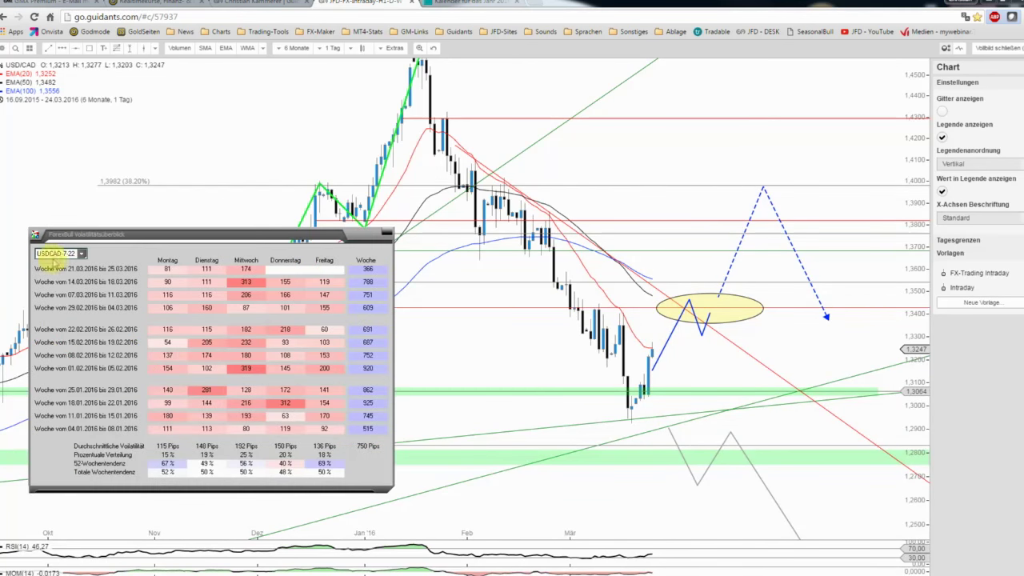
pyautogui.hotkey('alt', 'Tab')
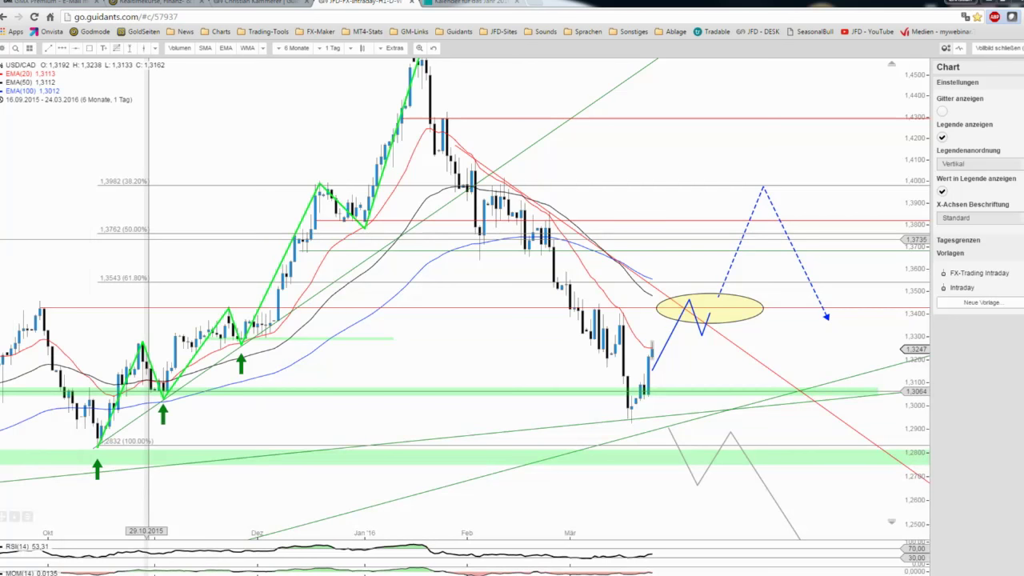
pyautogui.hotkey('alt', 'Tab')
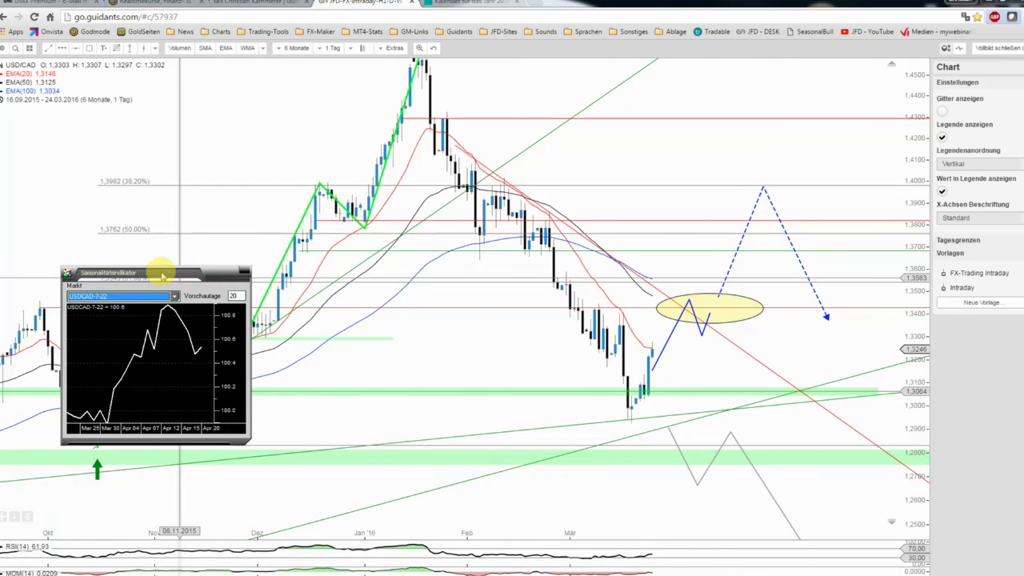
pyautogui.moveTo(163, 274); pyautogui.dragTo(116, 269)
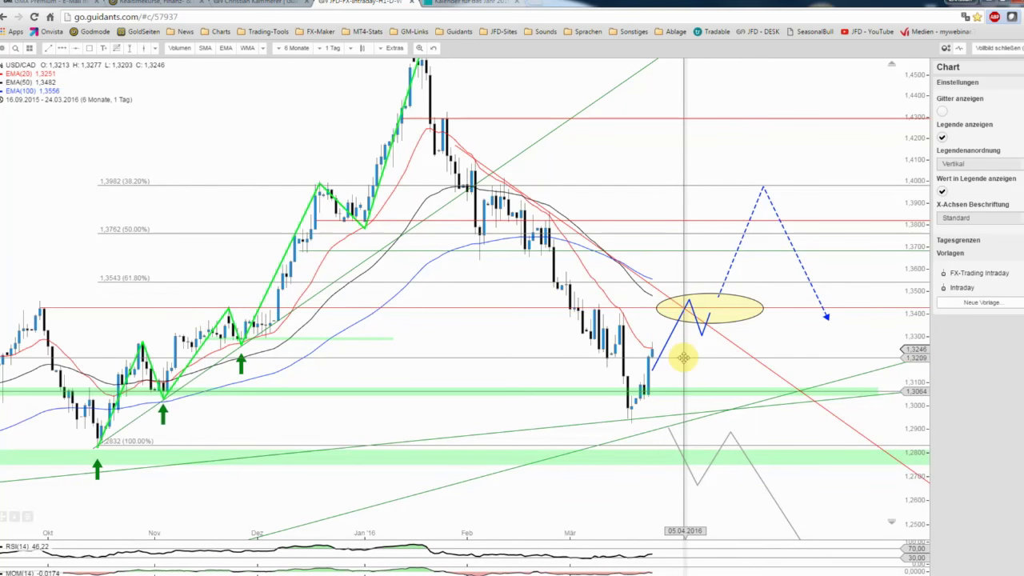
pyautogui.scroll(-1, 683, 358)
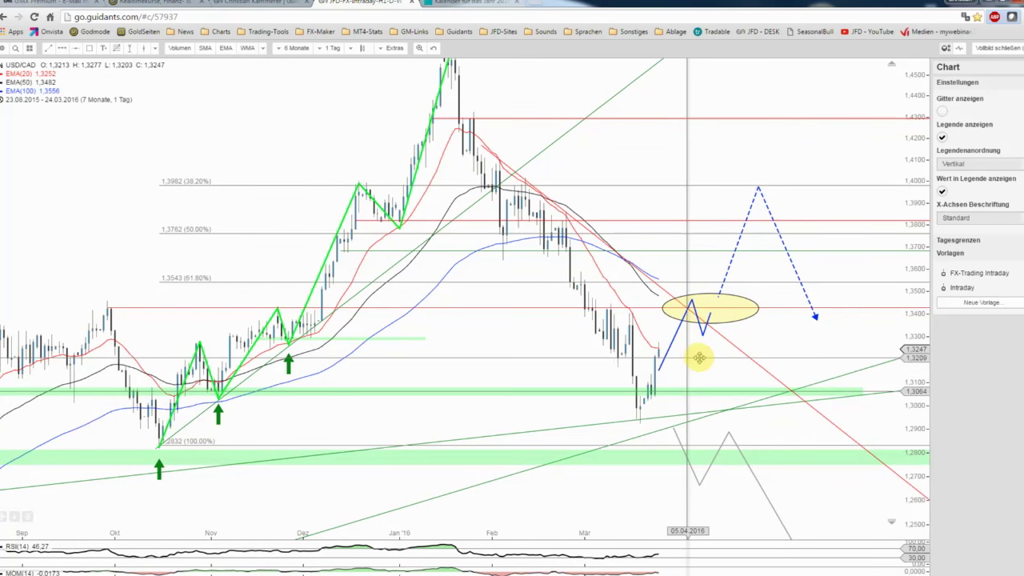
pyautogui.scroll(2, 725, 358)
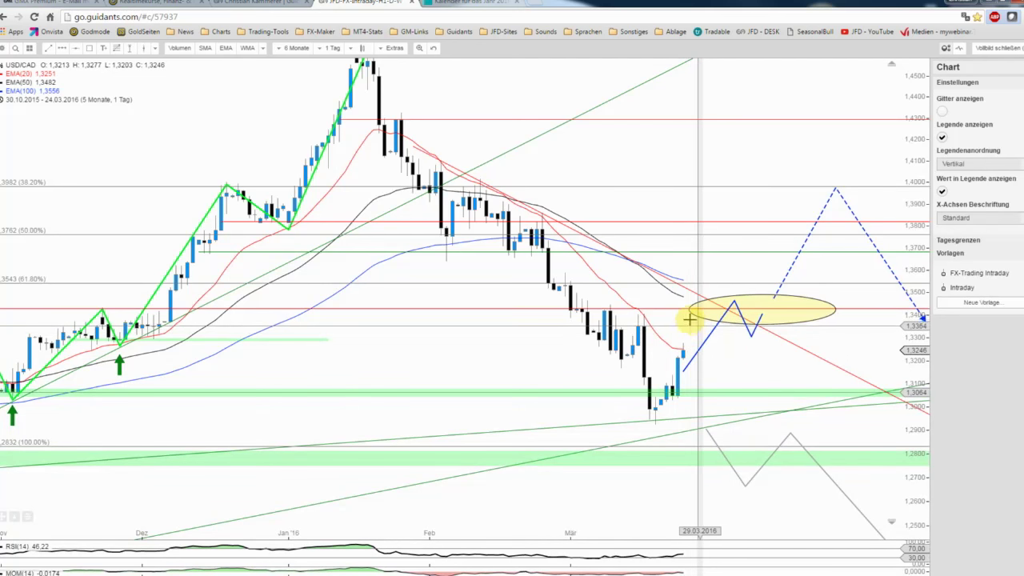
pyautogui.scroll(-1, 693, 323)
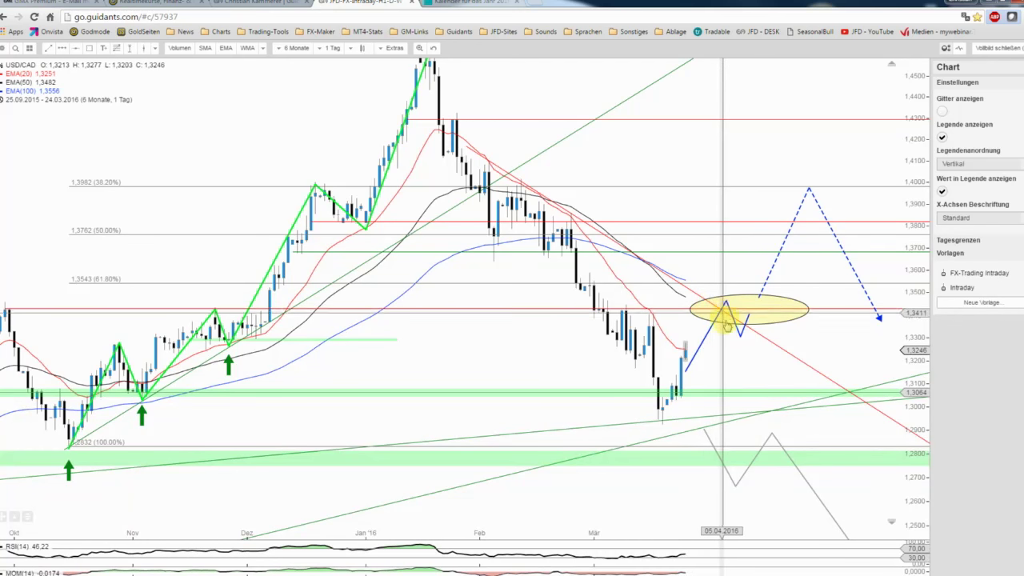
pyautogui.scroll(-2, 728, 318)
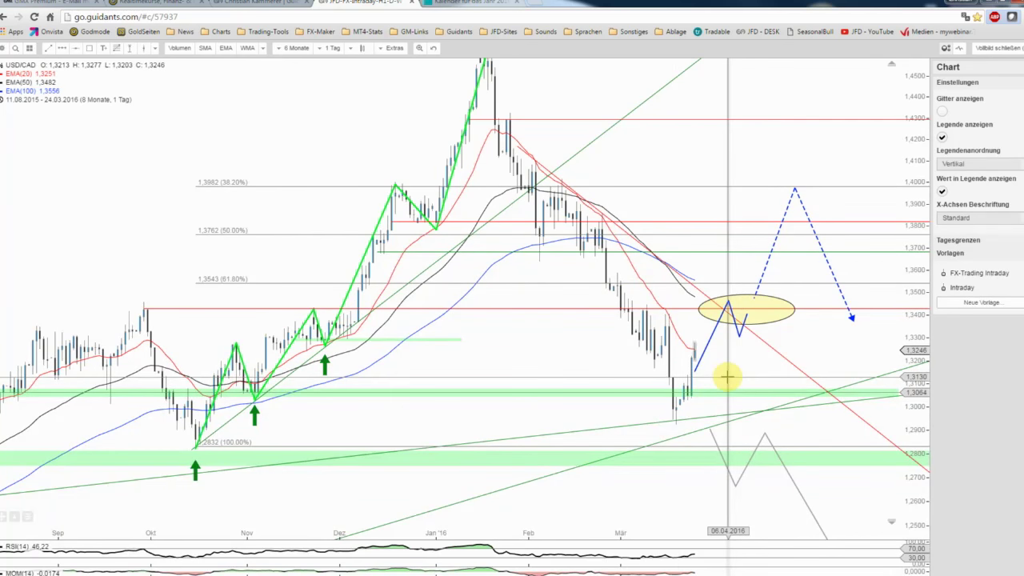
pyautogui.scroll(-1, 725, 378)
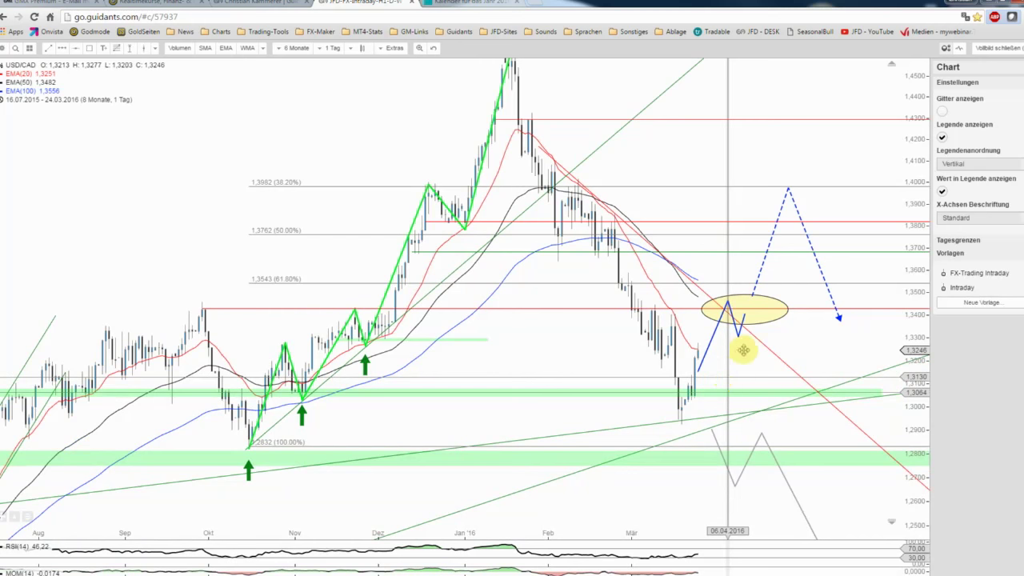
pyautogui.scroll(-1, 743, 349)
pyautogui.moveTo(910, 152); pyautogui.dragTo(908, 200)
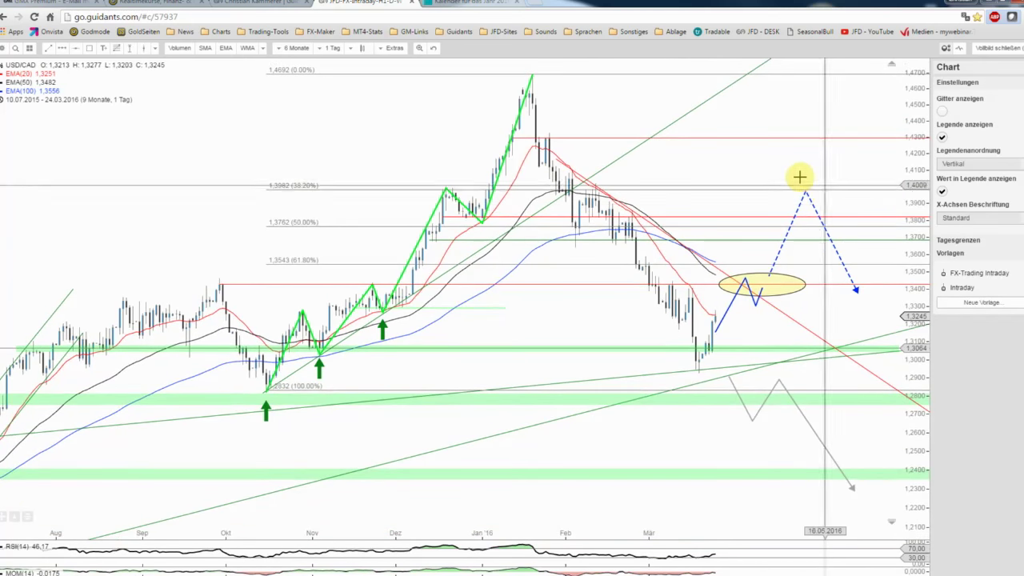
pyautogui.moveTo(799, 177); pyautogui.dragTo(803, 193)
pyautogui.scroll(1, 803, 193)
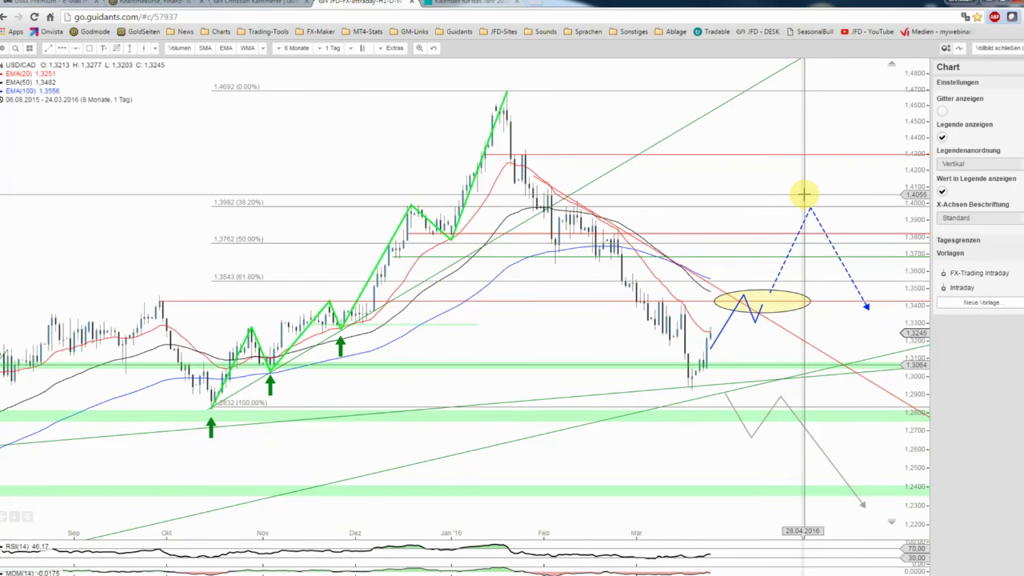
pyautogui.scroll(1, 803, 193)
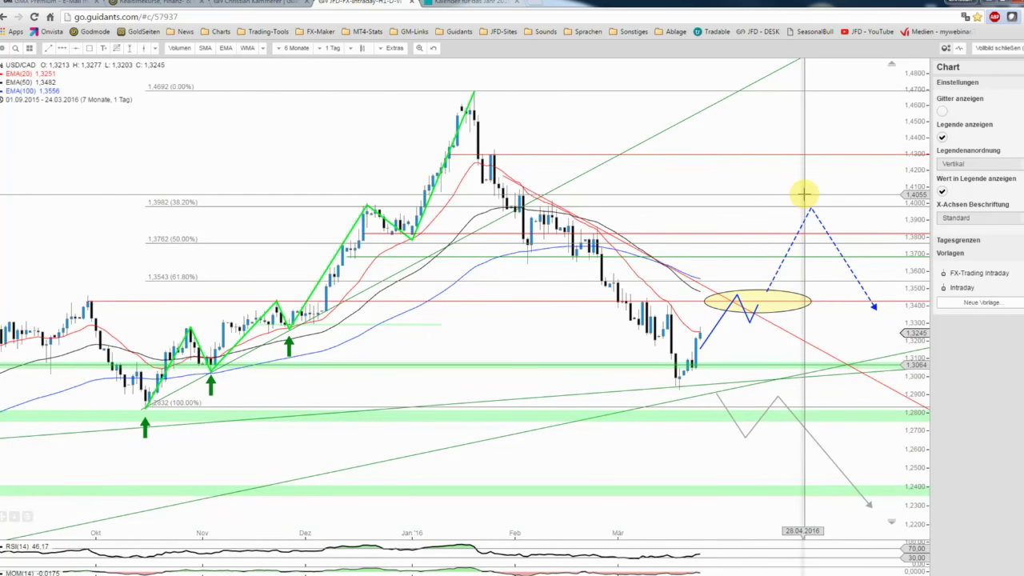
pyautogui.scroll(-1, 804, 193)
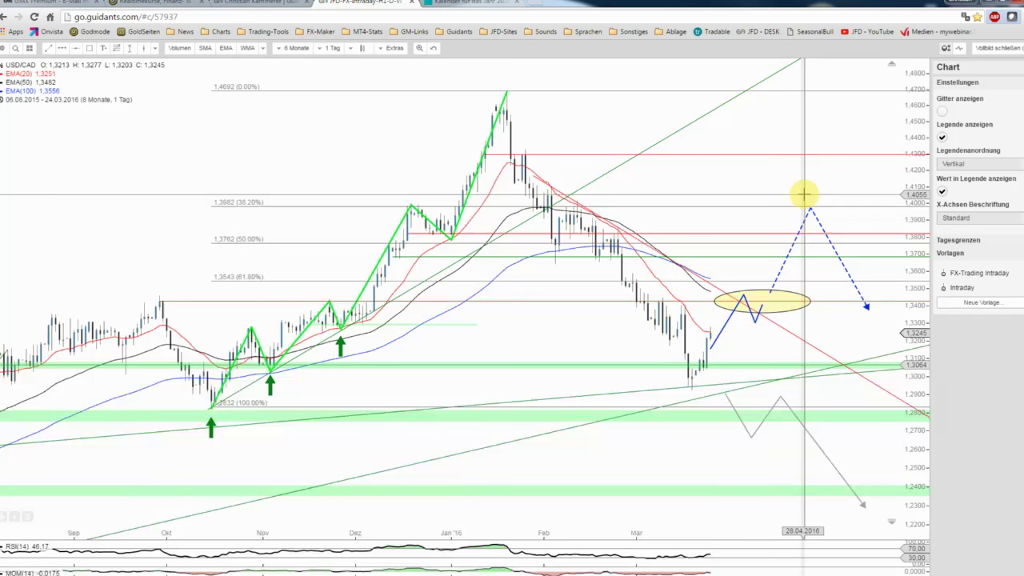
pyautogui.scroll(1, 803, 193)
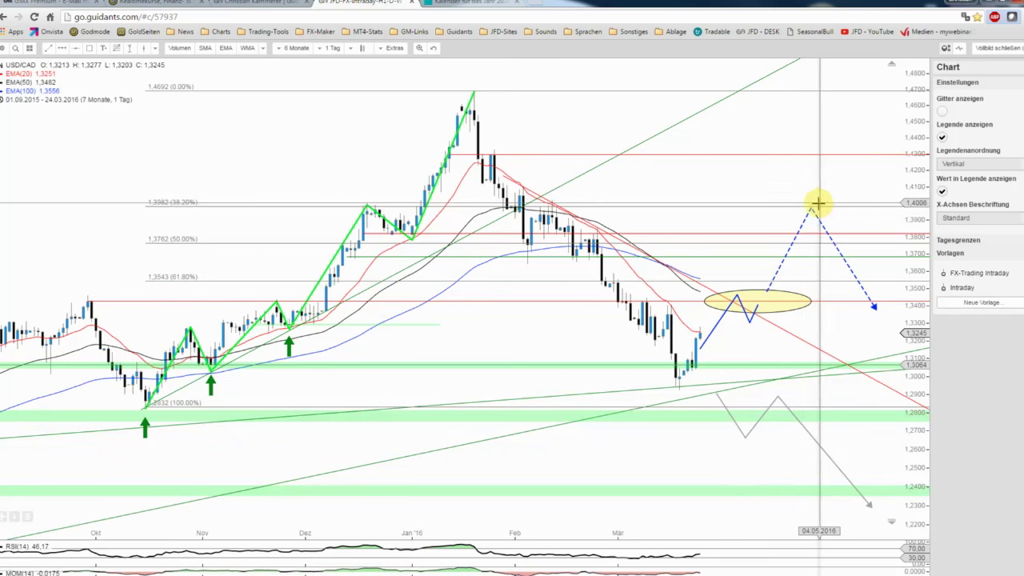
pyautogui.moveTo(915, 206); pyautogui.dragTo(914, 166)
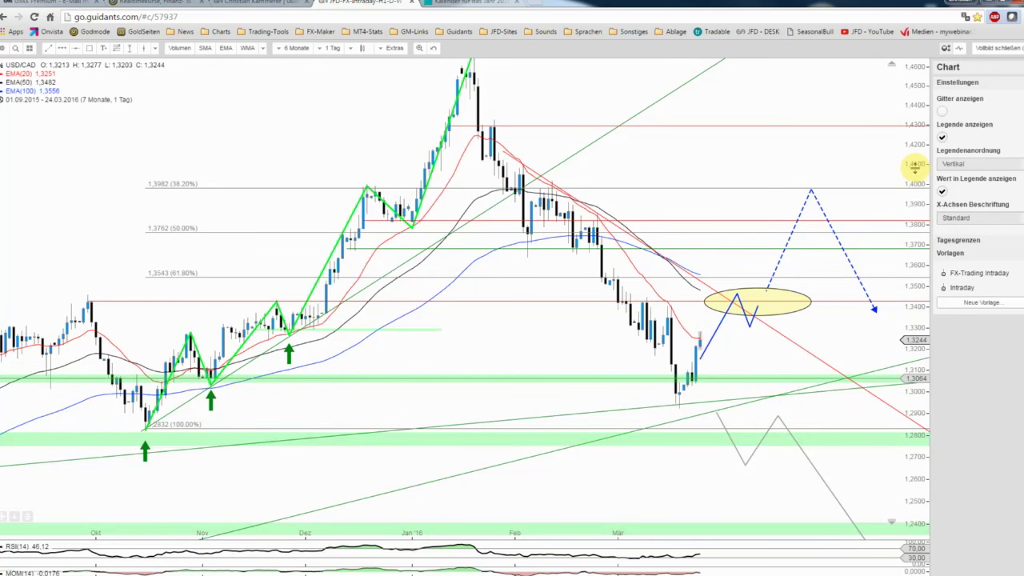
pyautogui.moveTo(913, 177); pyautogui.dragTo(914, 172)
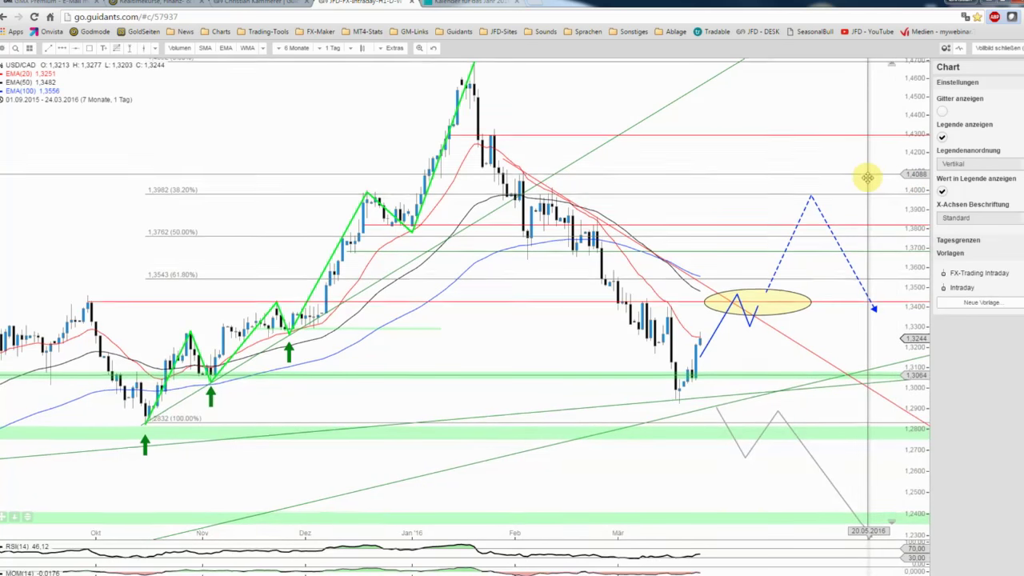
pyautogui.moveTo(867, 173); pyautogui.dragTo(868, 177)
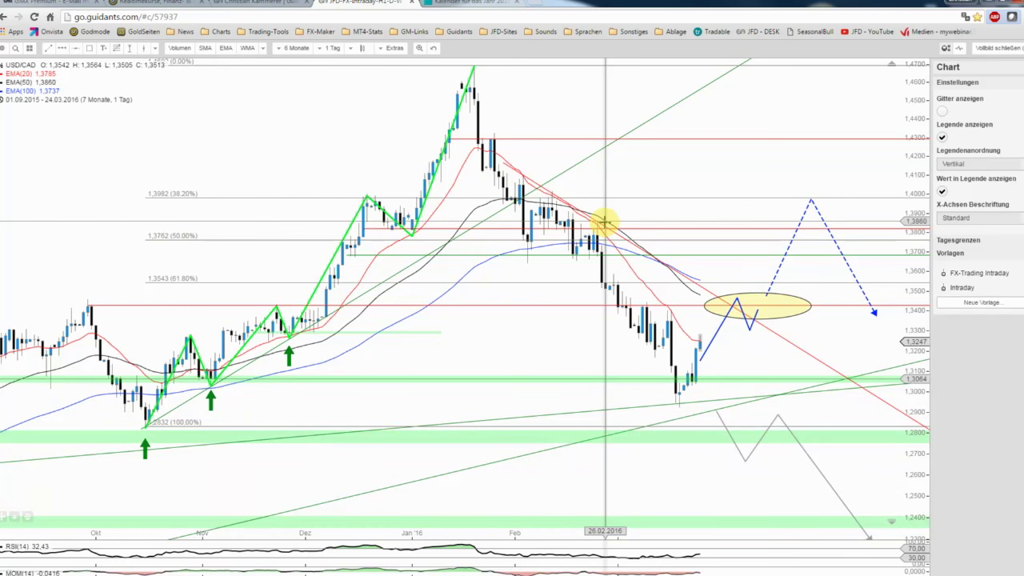
# Zoom out to two years (02.05.2014–24.03.2016) and extend the green 1.28 zone further right.
pyautogui.scroll(-2, 691, 258)
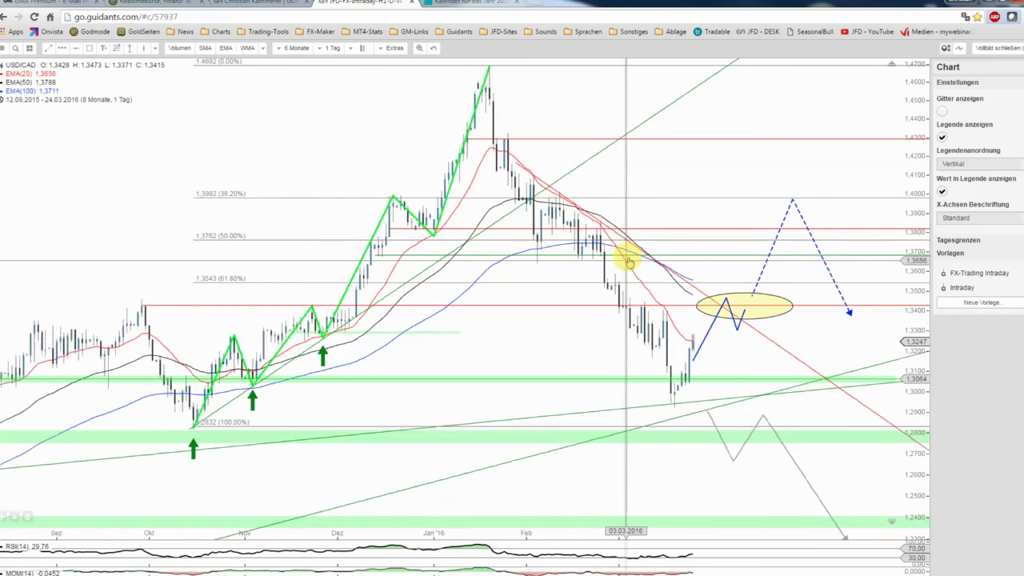
pyautogui.moveTo(912, 165); pyautogui.dragTo(908, 208)
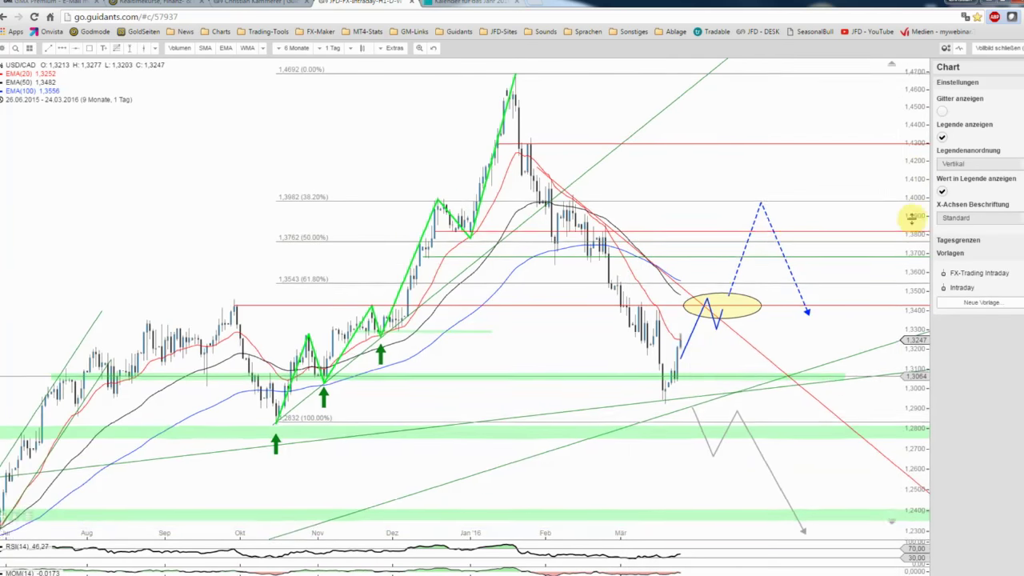
pyautogui.scroll(-1, 831, 200)
pyautogui.scroll(-1, 834, 196)
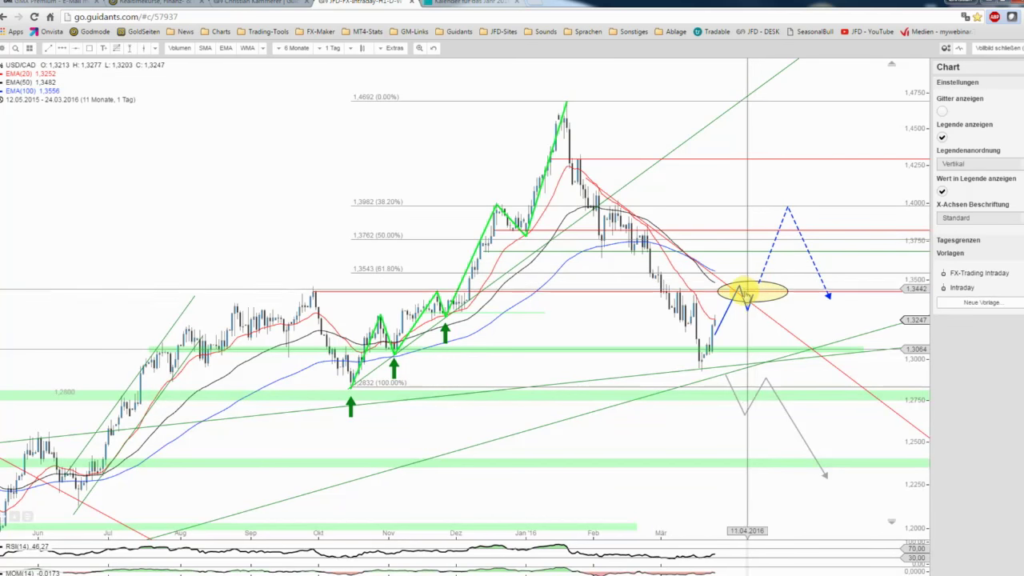
pyautogui.scroll(-3, 745, 293)
pyautogui.scroll(-3, 745, 295)
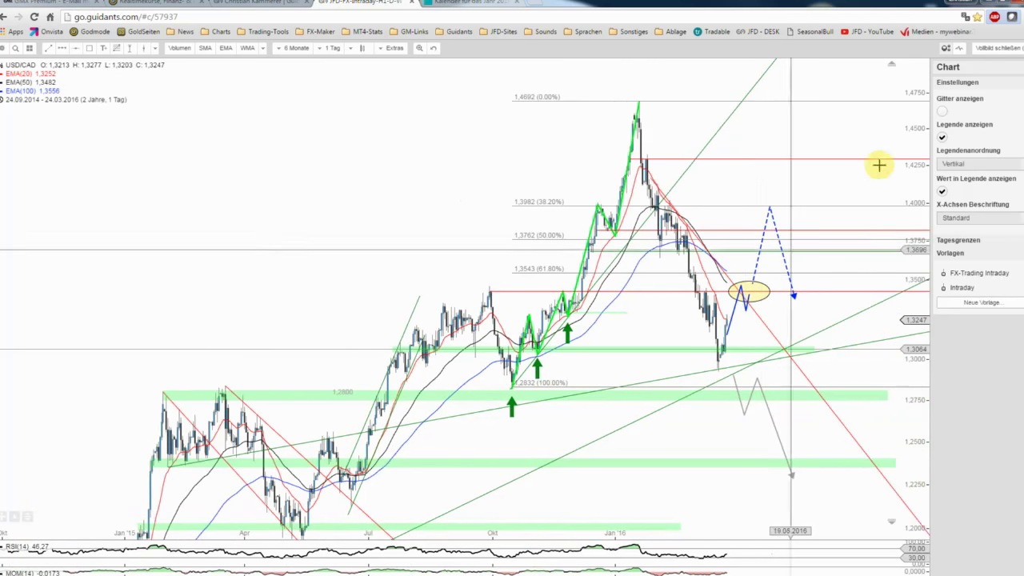
pyautogui.moveTo(901, 142); pyautogui.dragTo(896, 235)
pyautogui.scroll(-2, 654, 282)
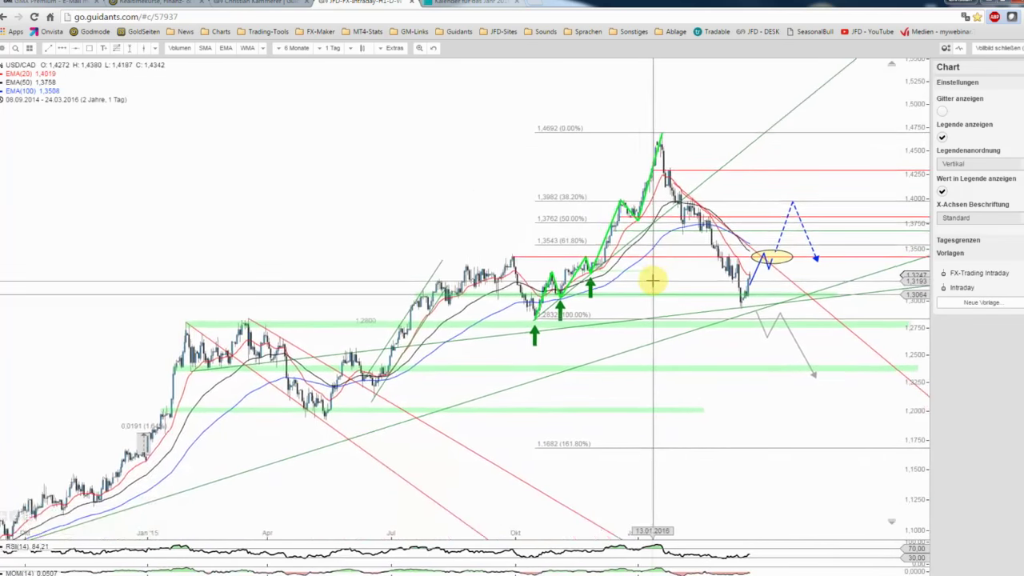
pyautogui.scroll(-2, 654, 281)
pyautogui.moveTo(647, 293); pyautogui.dragTo(659, 239)
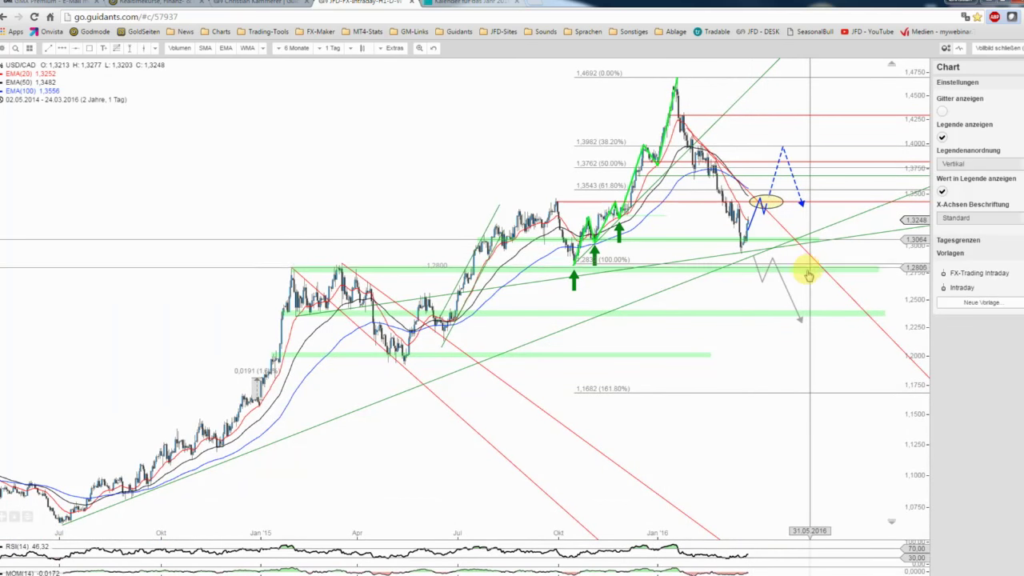
pyautogui.click(859, 271)
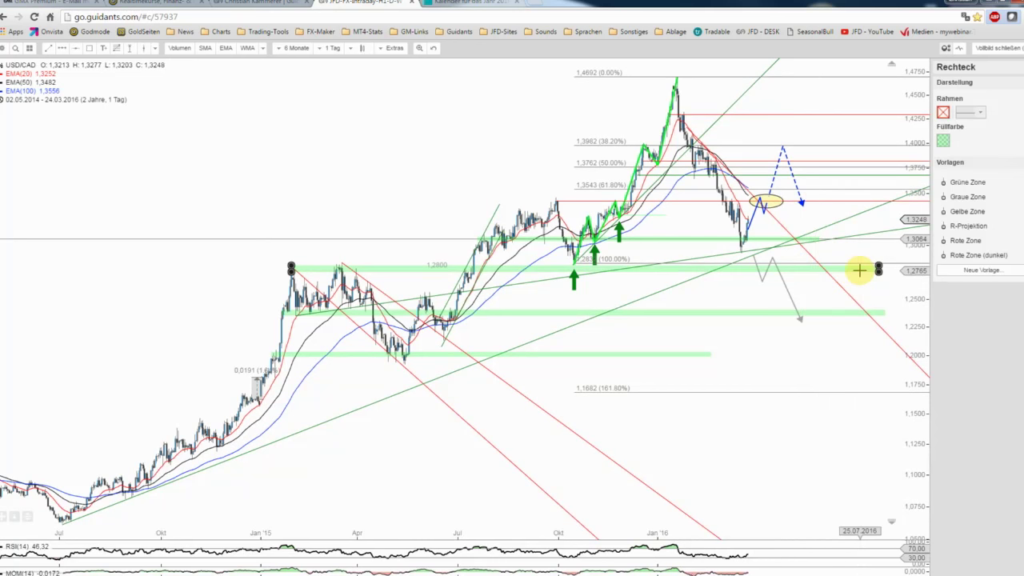
pyautogui.moveTo(880, 276); pyautogui.dragTo(918, 278)
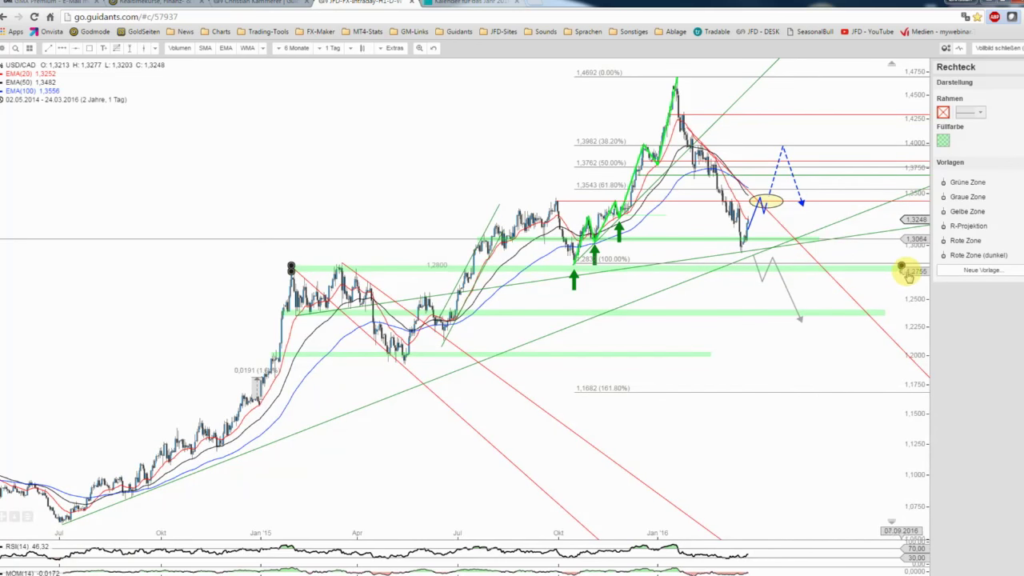
pyautogui.click(756, 276)
pyautogui.scroll(2, 752, 282)
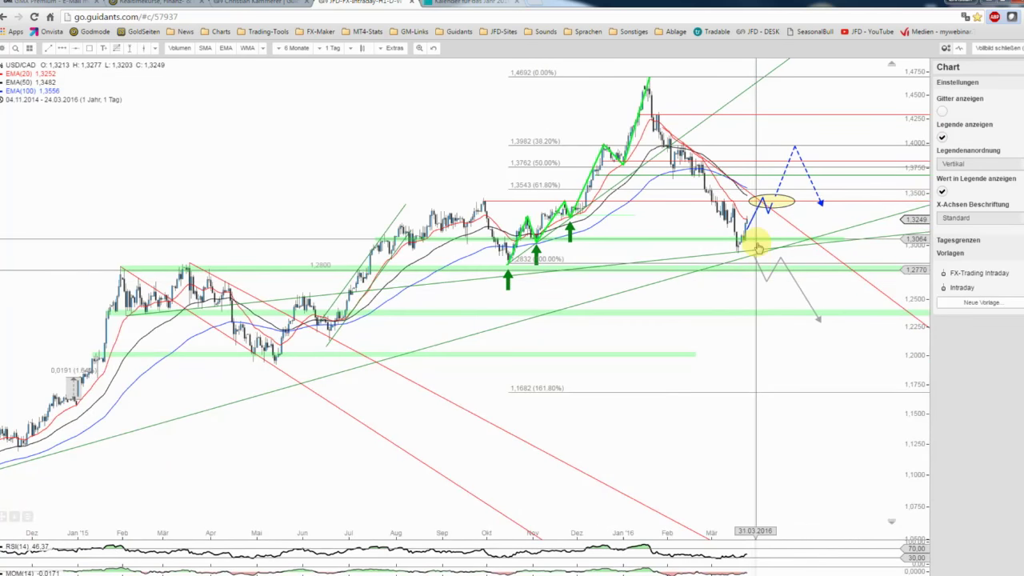
pyautogui.scroll(1, 752, 256)
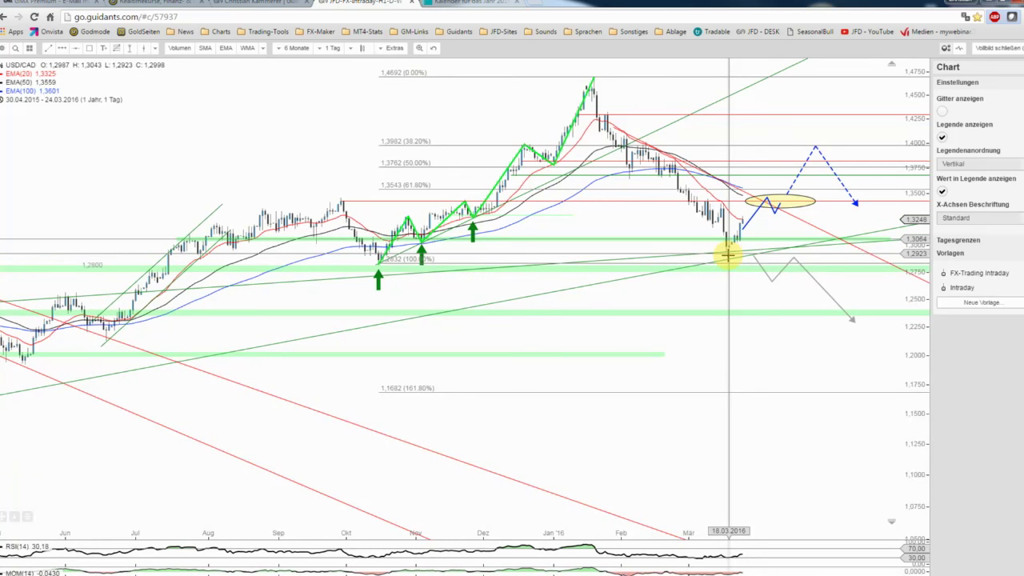
pyautogui.scroll(-1, 728, 254)
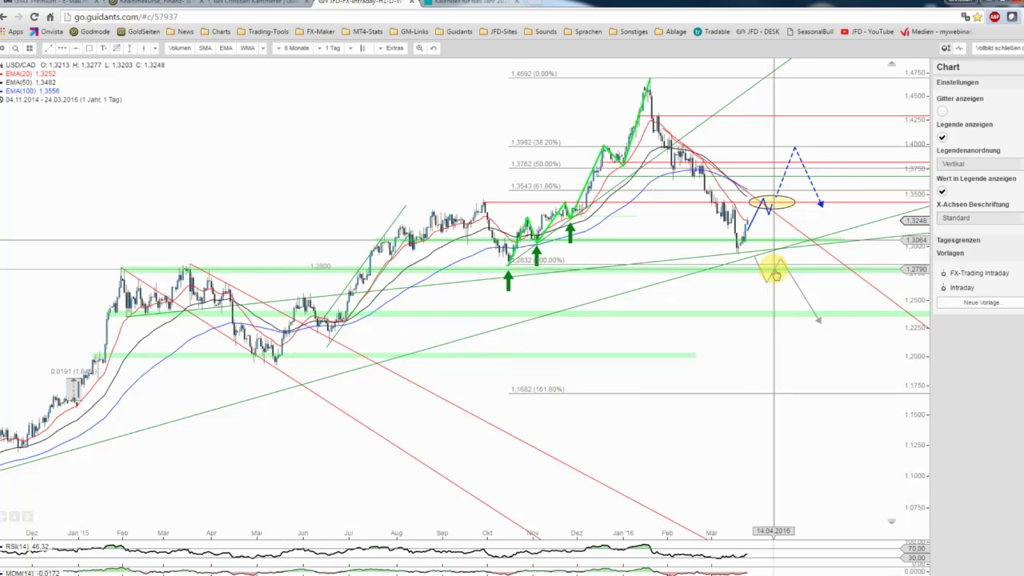
pyautogui.scroll(-1, 775, 274)
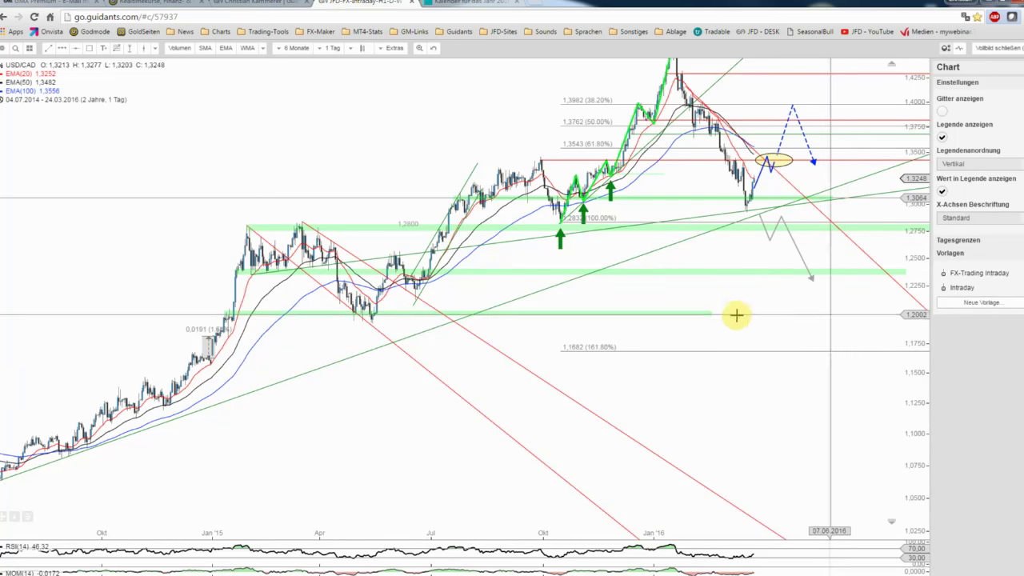
# Stretch the green 1.2000 zone to the right edge and rescale prices to about 1.075–1.525.
pyautogui.click(710, 313)
pyautogui.moveTo(746, 320); pyautogui.dragTo(925, 316)
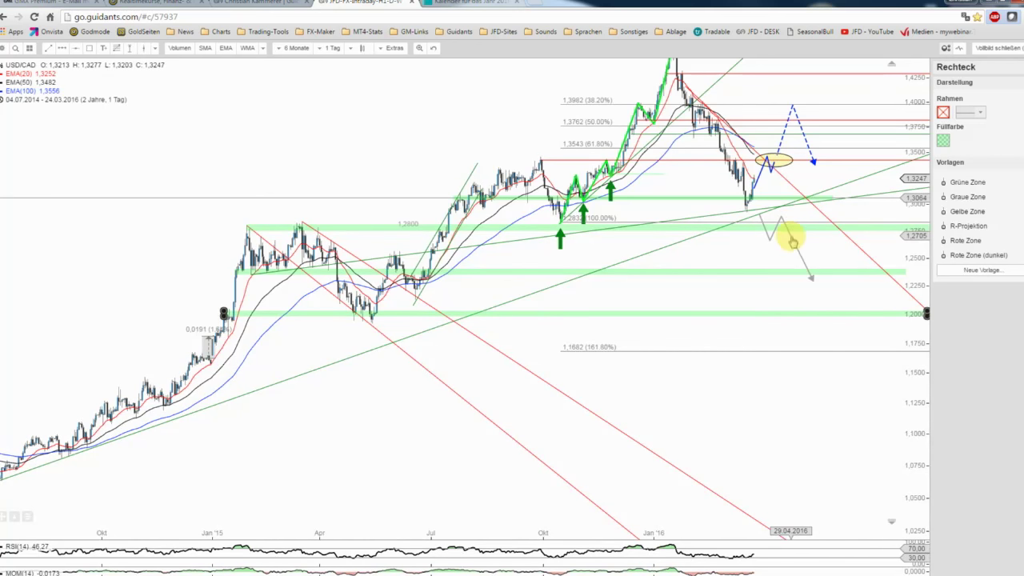
pyautogui.click(792, 240)
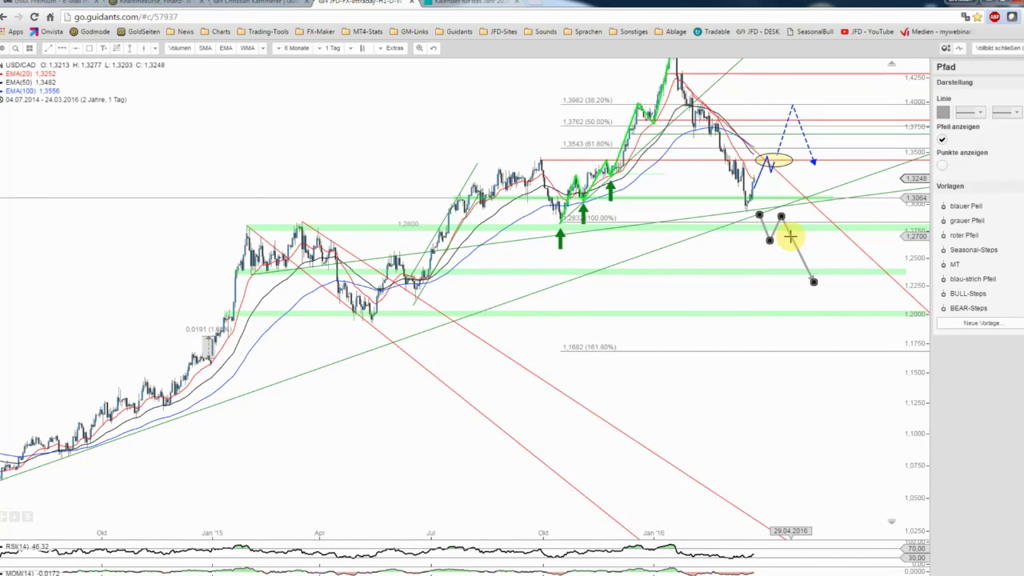
pyautogui.click(827, 217)
pyautogui.moveTo(915, 186); pyautogui.dragTo(871, 257)
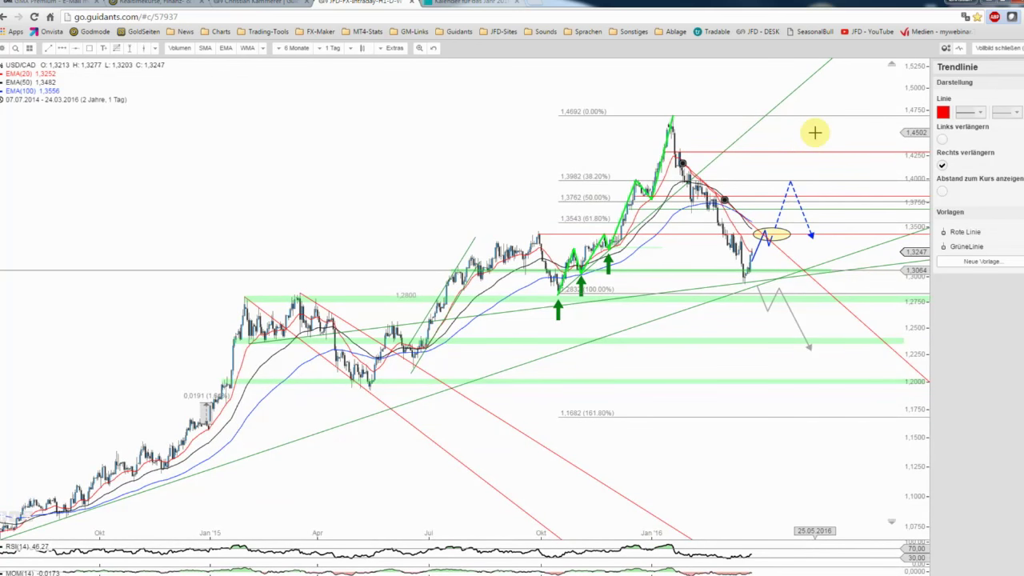
pyautogui.click(814, 137)
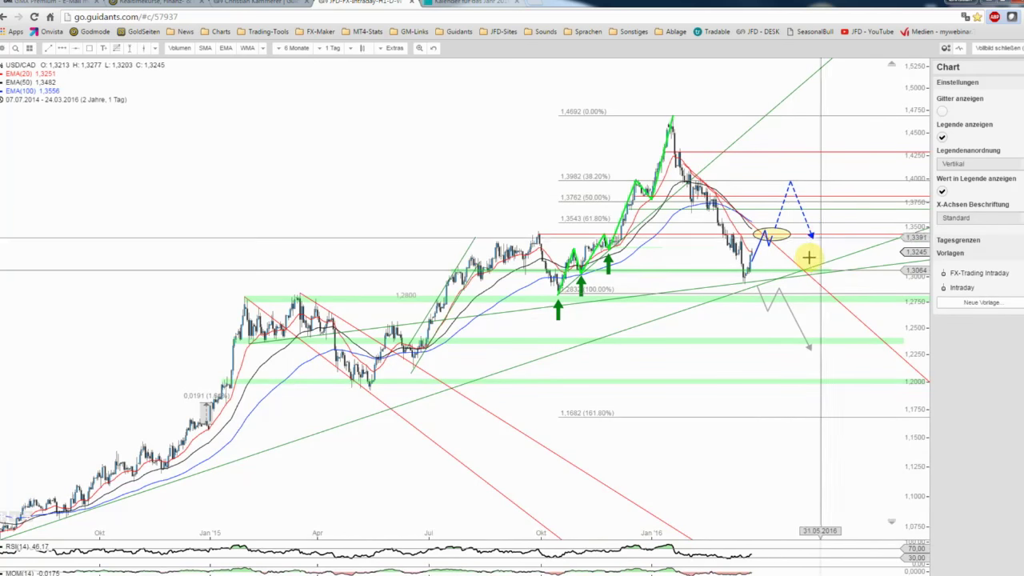
# Shift the blue dashed projection's peak slightly right and go back to the dashboard.
pyautogui.scroll(3, 812, 252)
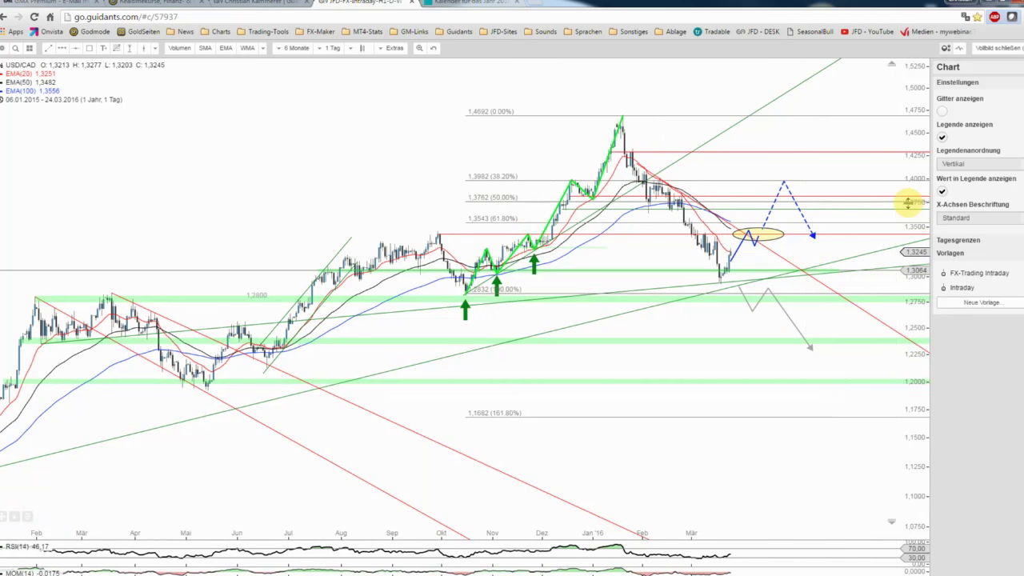
pyautogui.moveTo(907, 192); pyautogui.dragTo(840, 196)
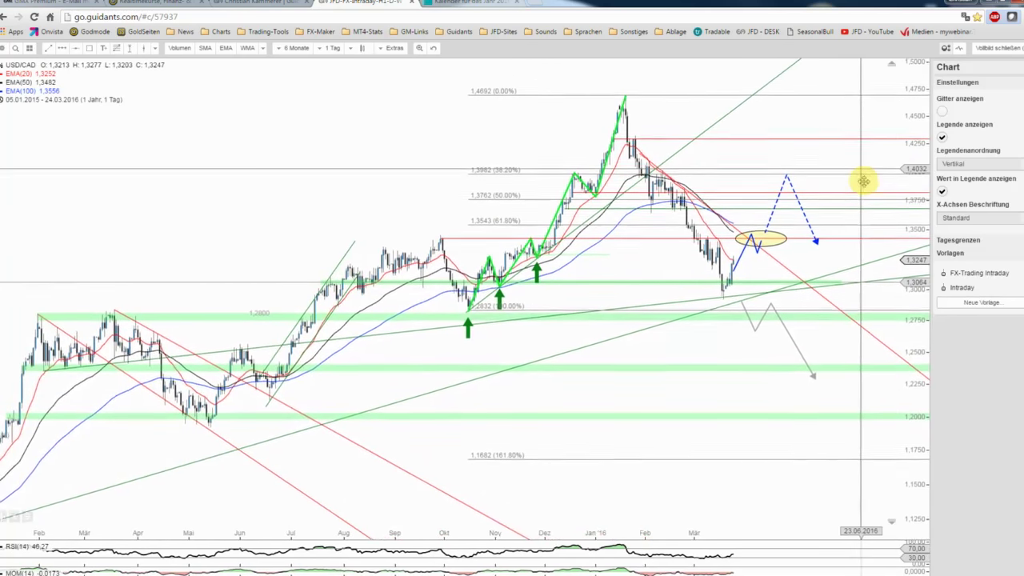
pyautogui.scroll(2, 840, 196)
pyautogui.scroll(1, 840, 196)
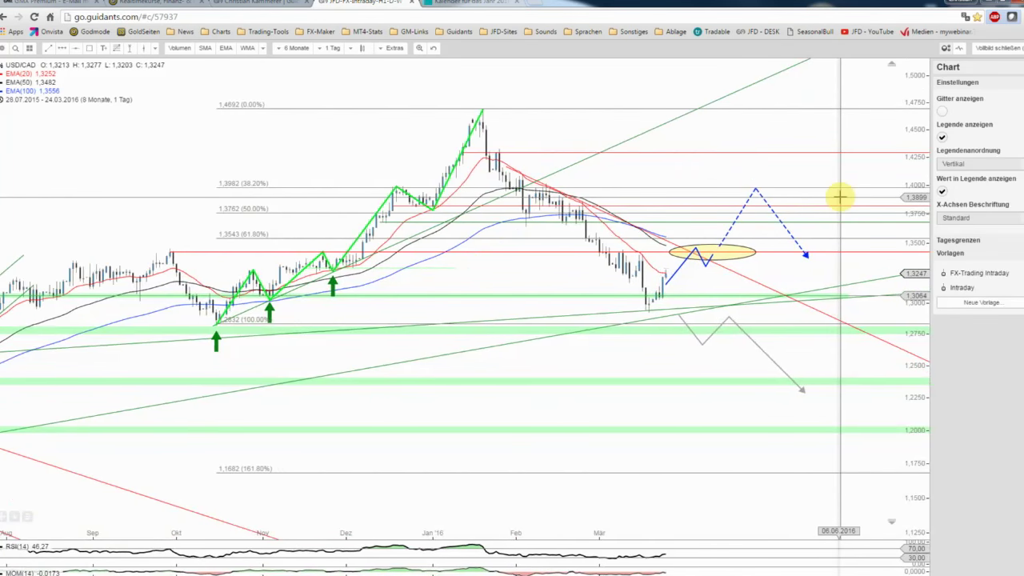
pyautogui.scroll(2, 840, 196)
pyautogui.moveTo(840, 196)
pyautogui.mouseDown()
pyautogui.moveTo(828, 150)
pyautogui.moveTo(846, 192)
pyautogui.mouseUp()
pyautogui.scroll(-2, 846, 192)
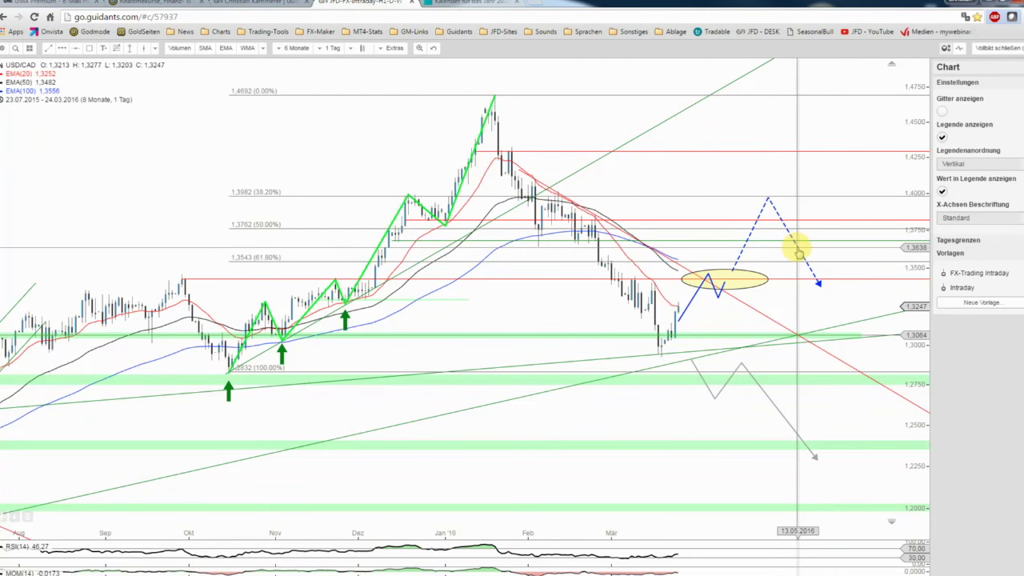
pyautogui.moveTo(768, 197); pyautogui.dragTo(773, 197)
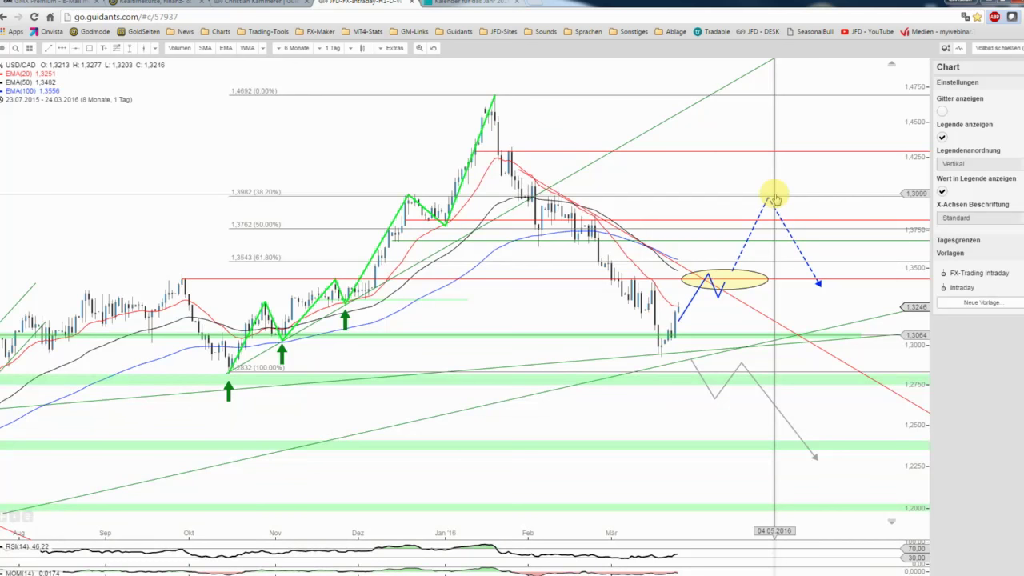
pyautogui.scroll(-1, 774, 198)
pyautogui.scroll(-1, 774, 198)
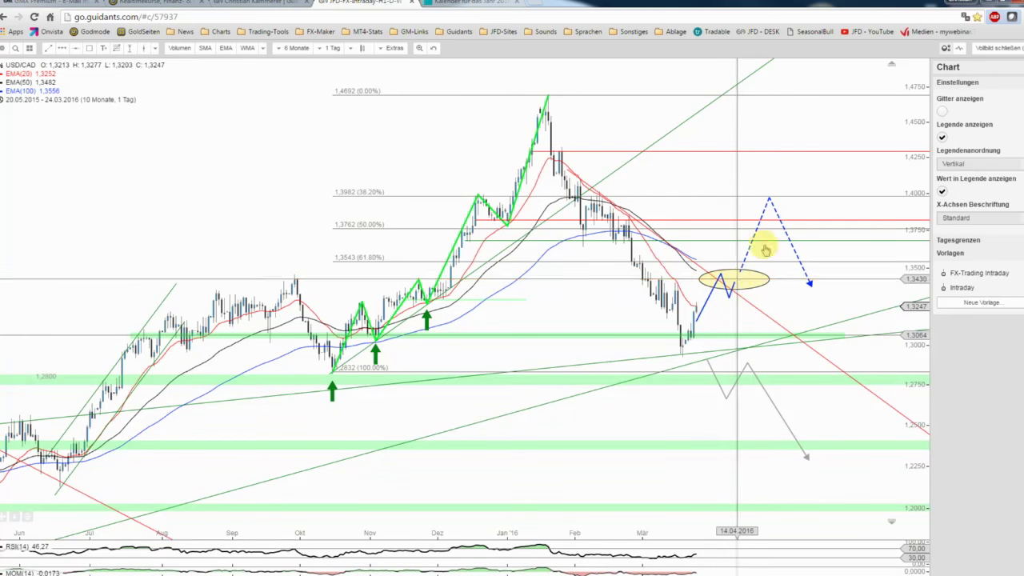
pyautogui.click(992, 53)
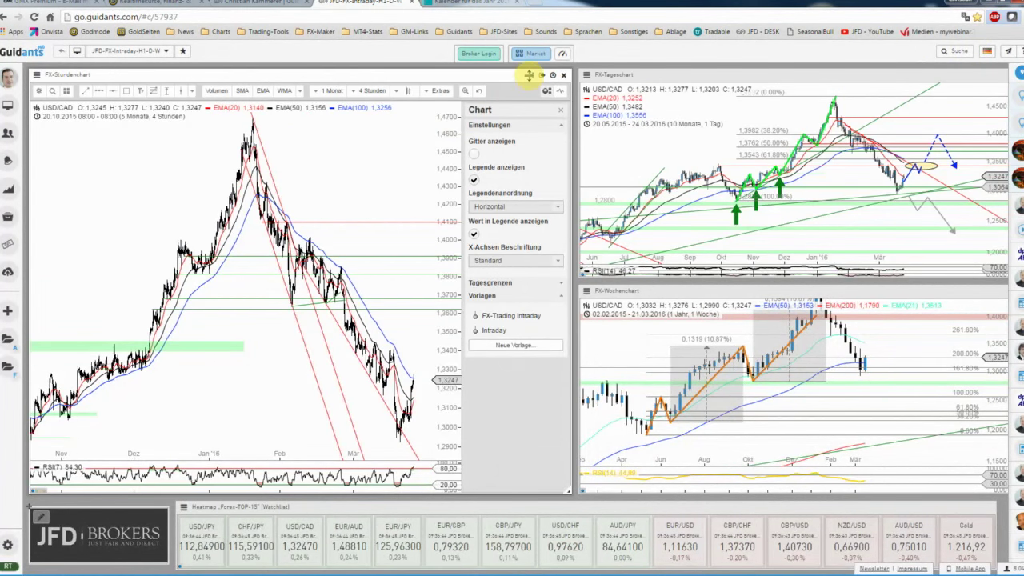
# Maximise and zoom into the 4-hour chart, then copy the channel trendline.
pyautogui.click(529, 75)
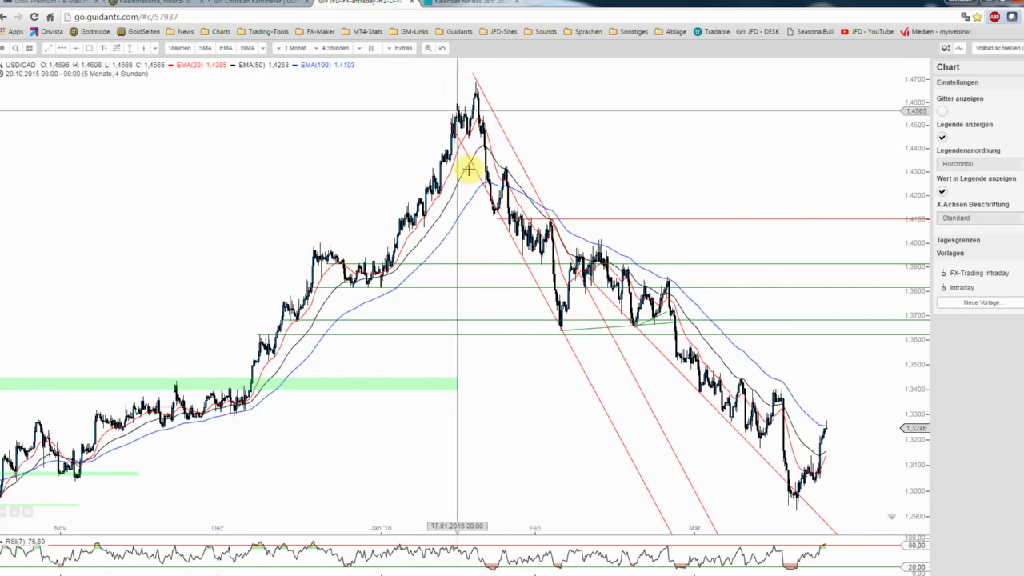
pyautogui.scroll(2, 664, 354)
pyautogui.scroll(2, 704, 358)
pyautogui.scroll(1, 601, 360)
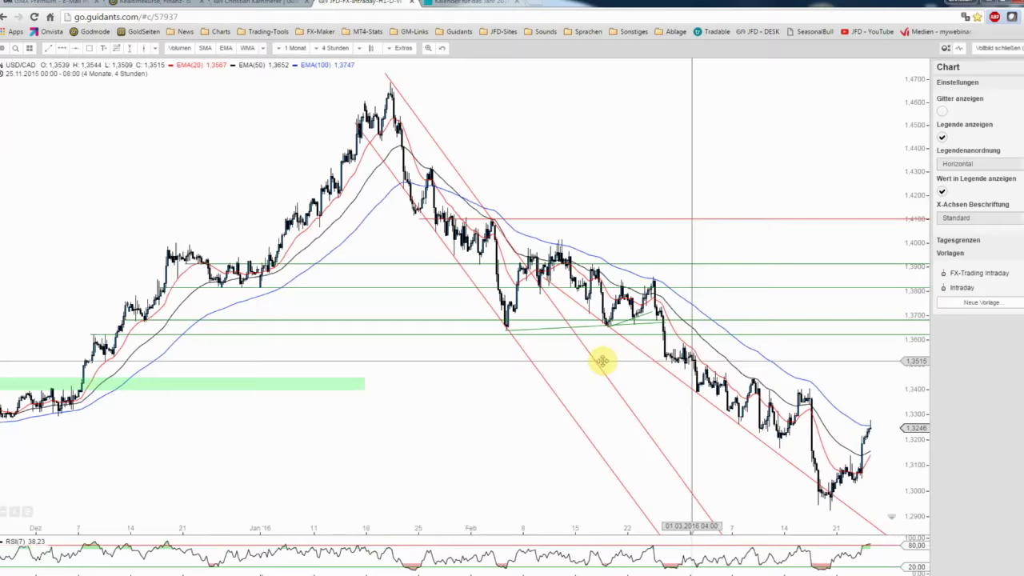
pyautogui.scroll(2, 611, 360)
pyautogui.scroll(2, 547, 360)
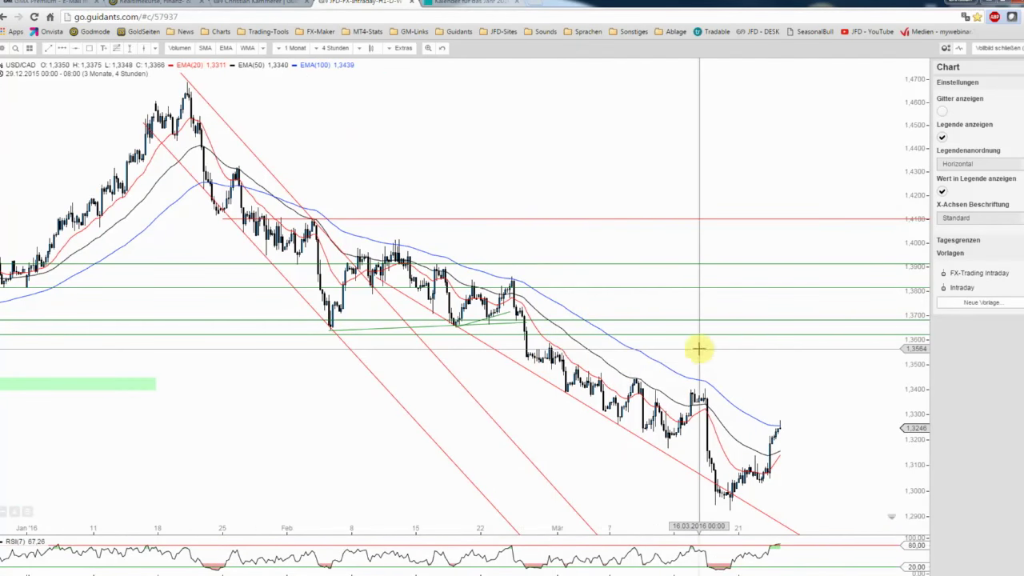
pyautogui.moveTo(917, 192); pyautogui.dragTo(888, 246)
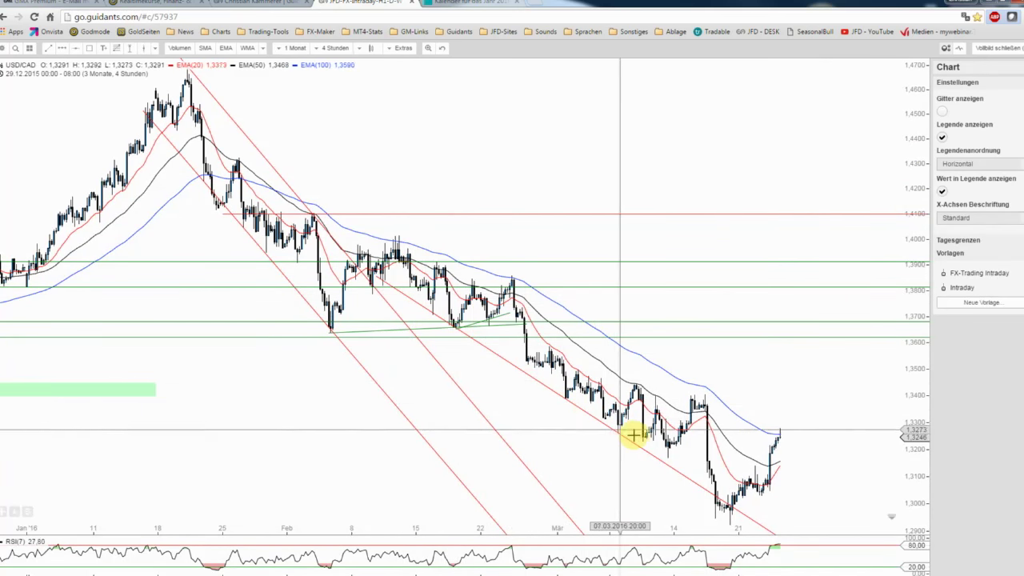
pyautogui.rightClick(548, 389)
pyautogui.click(573, 446)
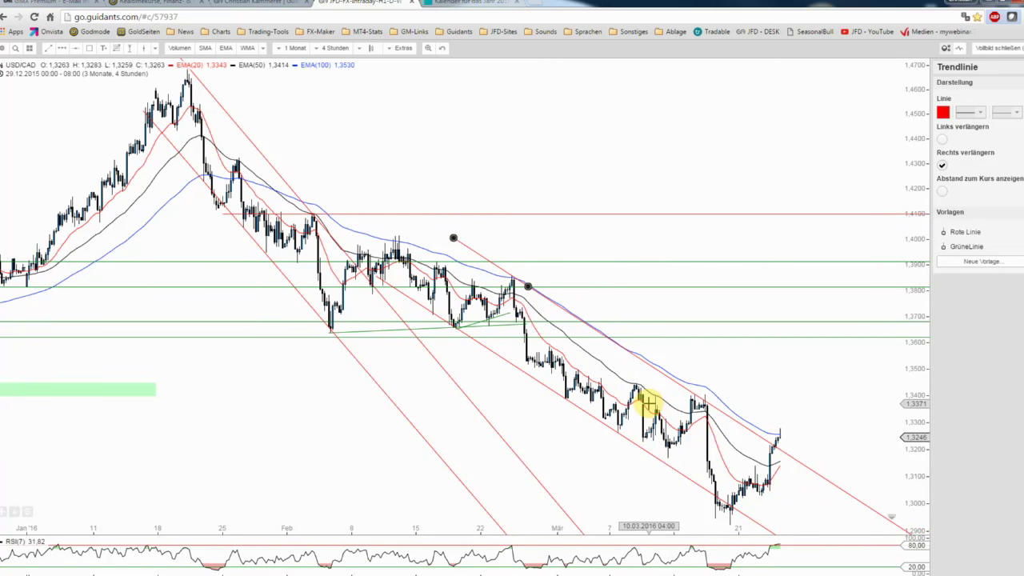
# Drop the copied trendline through the late-February high and narrow prices to about 1.29–1.40.
pyautogui.click(493, 394)
pyautogui.click(442, 318)
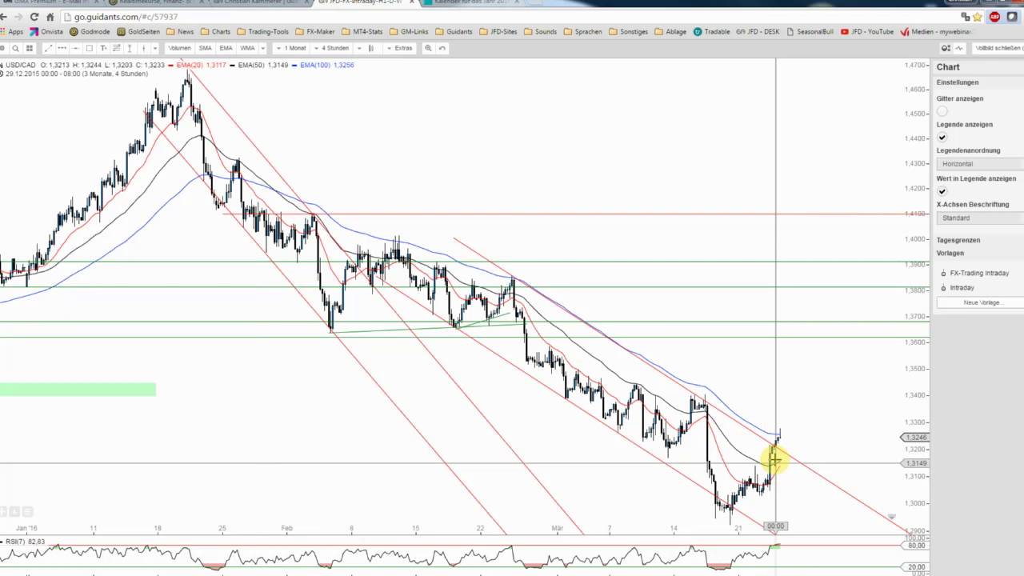
pyautogui.scroll(2, 773, 458)
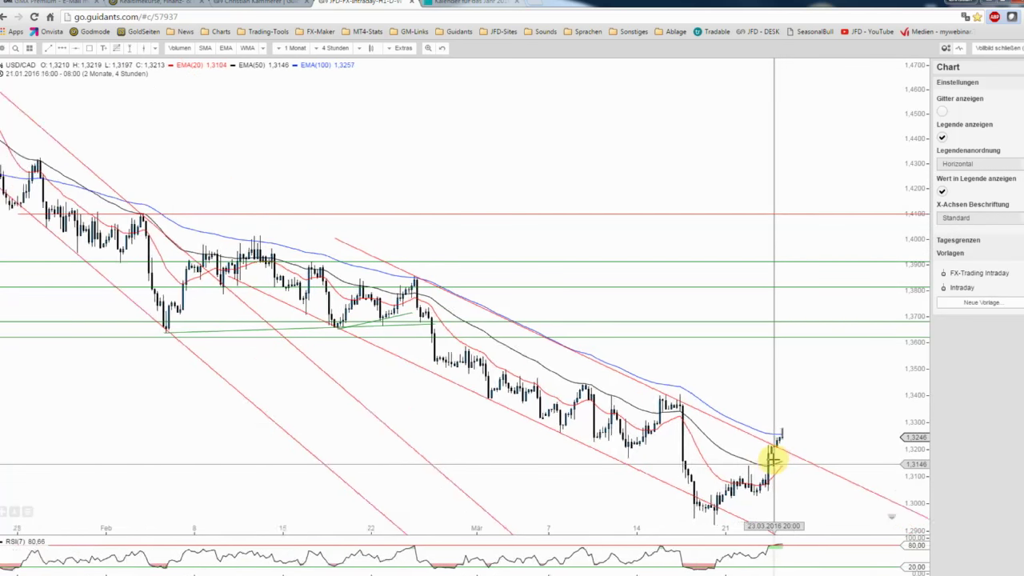
pyautogui.scroll(1, 777, 456)
pyautogui.moveTo(899, 349); pyautogui.dragTo(901, 338)
pyautogui.moveTo(789, 389); pyautogui.dragTo(738, 317)
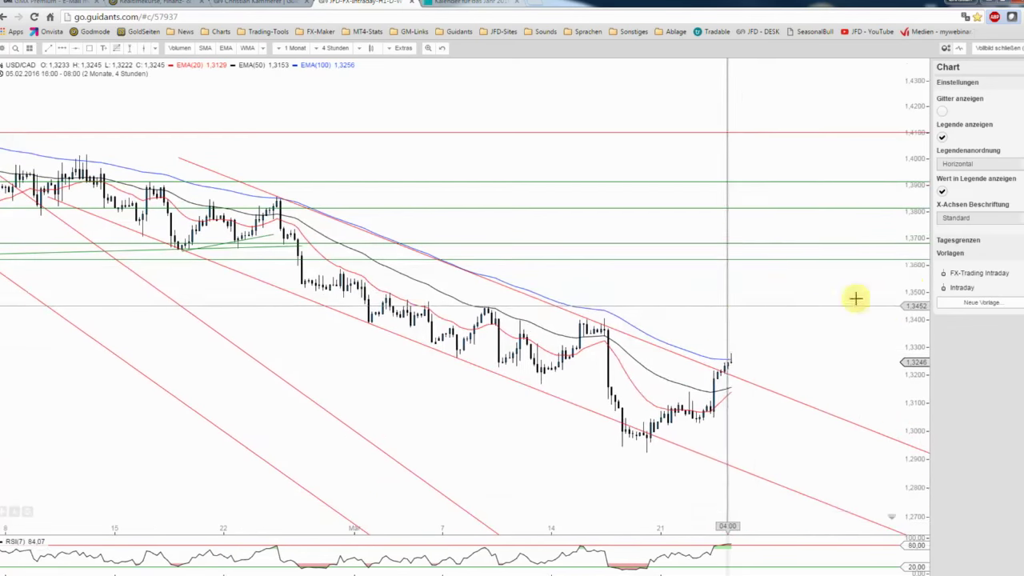
pyautogui.moveTo(907, 265); pyautogui.dragTo(886, 183)
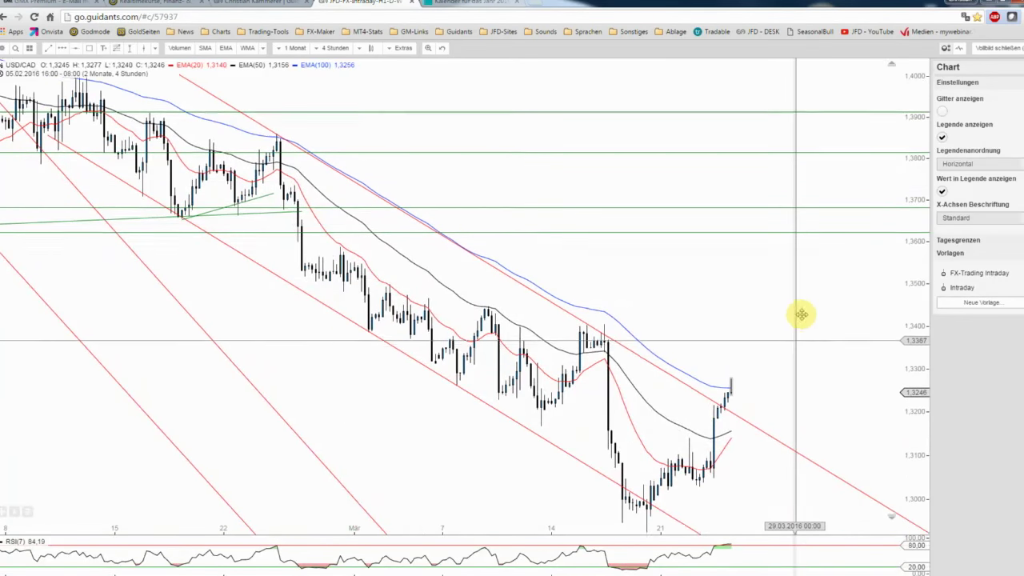
pyautogui.scroll(3, 804, 313)
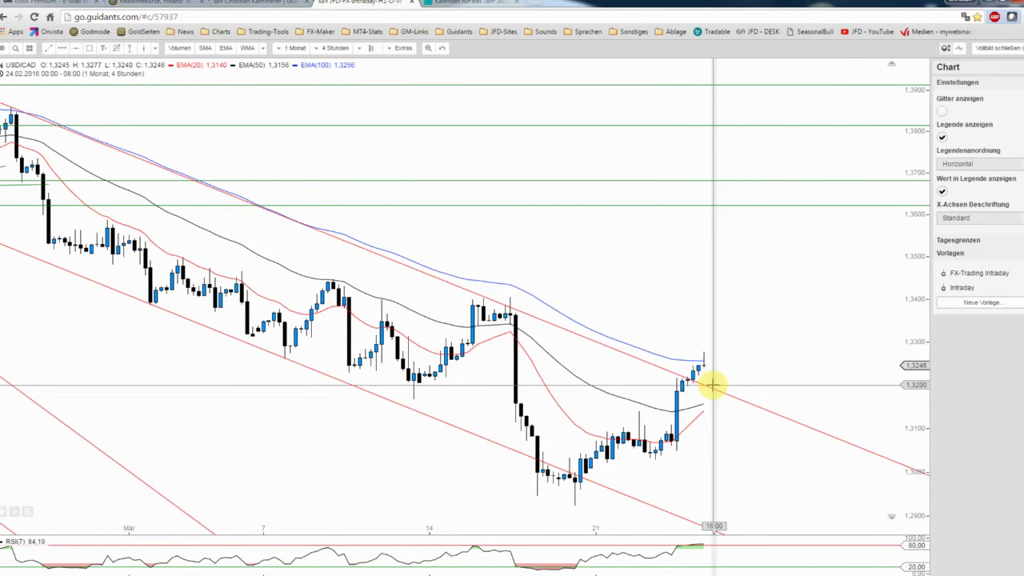
# Add a green U-Linie horizontal support line at about 1.3208 under the mid-March lows.
pyautogui.click(74, 51)
pyautogui.click(391, 385)
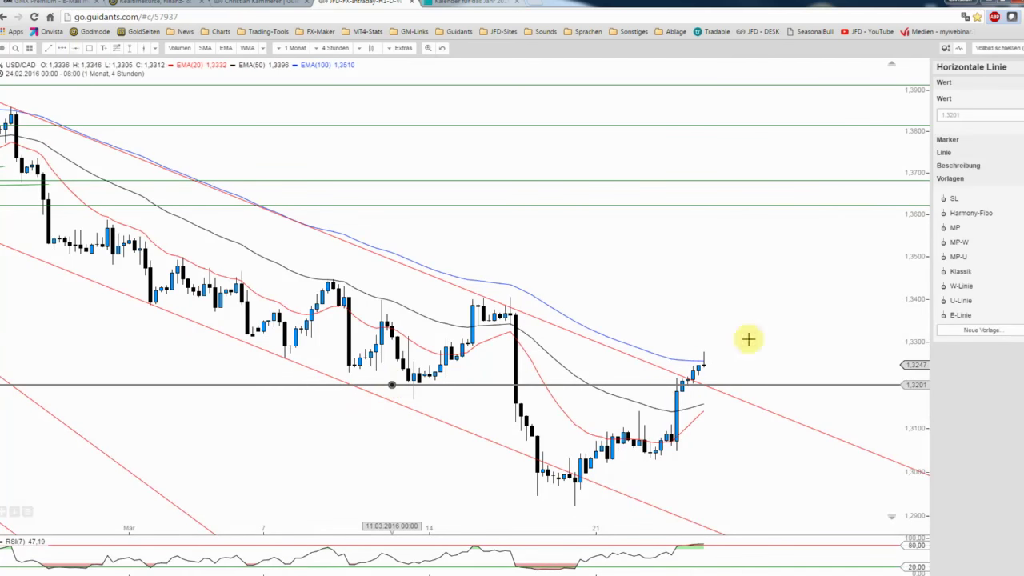
pyautogui.click(960, 301)
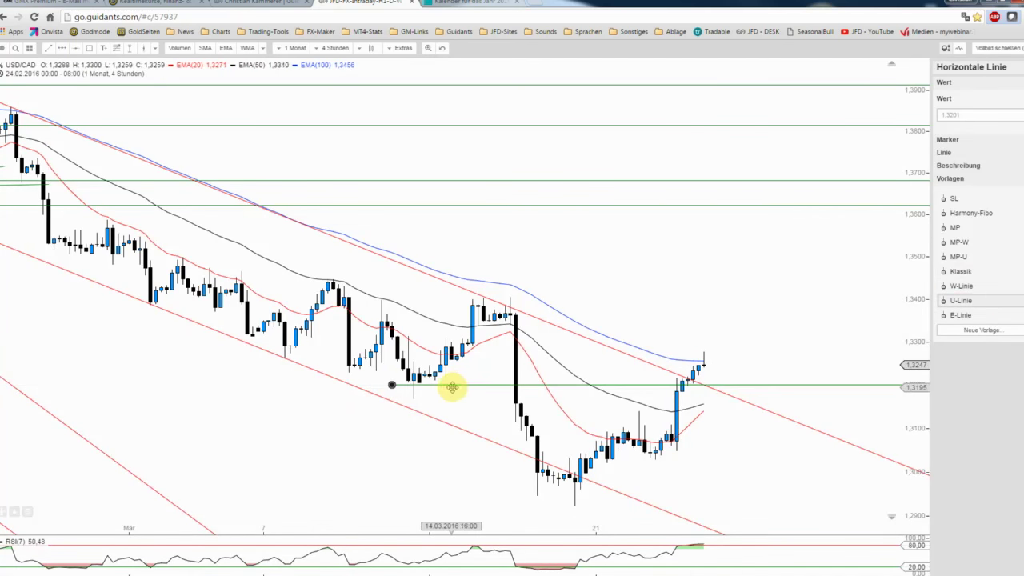
pyautogui.moveTo(447, 384)
pyautogui.mouseDown()
pyautogui.moveTo(404, 383)
pyautogui.moveTo(669, 379)
pyautogui.mouseUp()
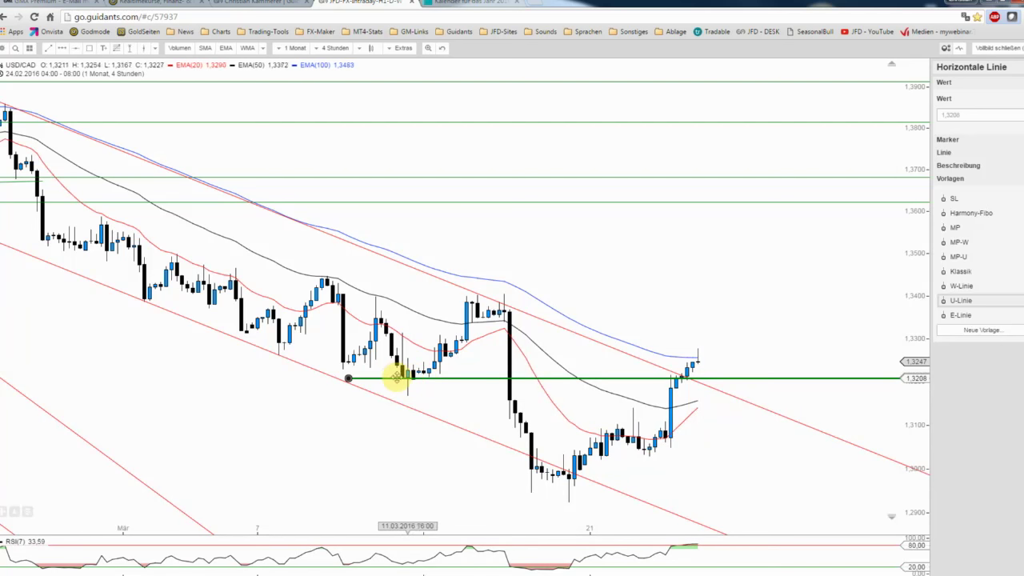
pyautogui.click(744, 361)
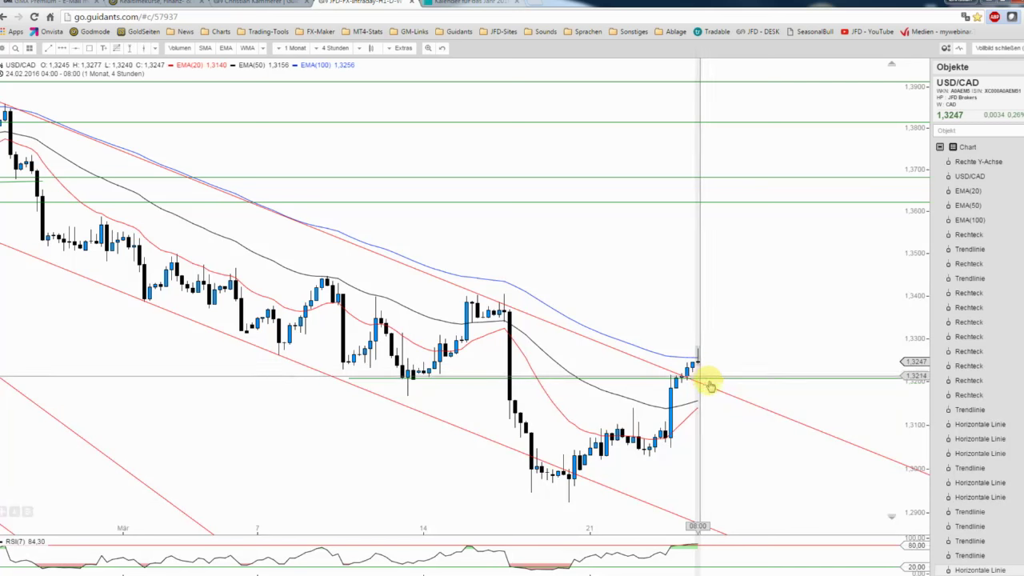
# Draw a solid blue arrow path dipping to the support line, then rising toward about 1.345.
pyautogui.click(62, 48)
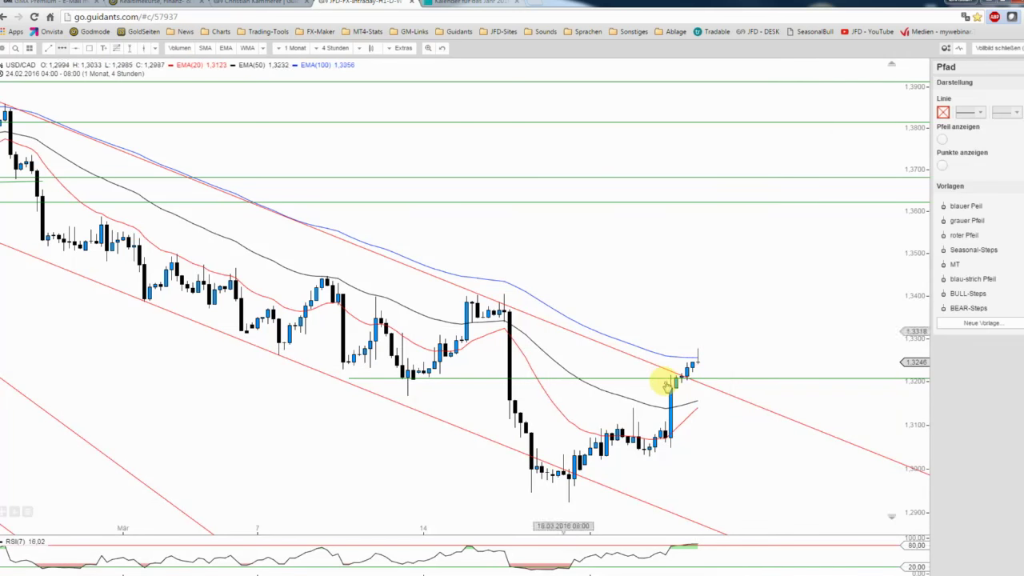
pyautogui.click(708, 386)
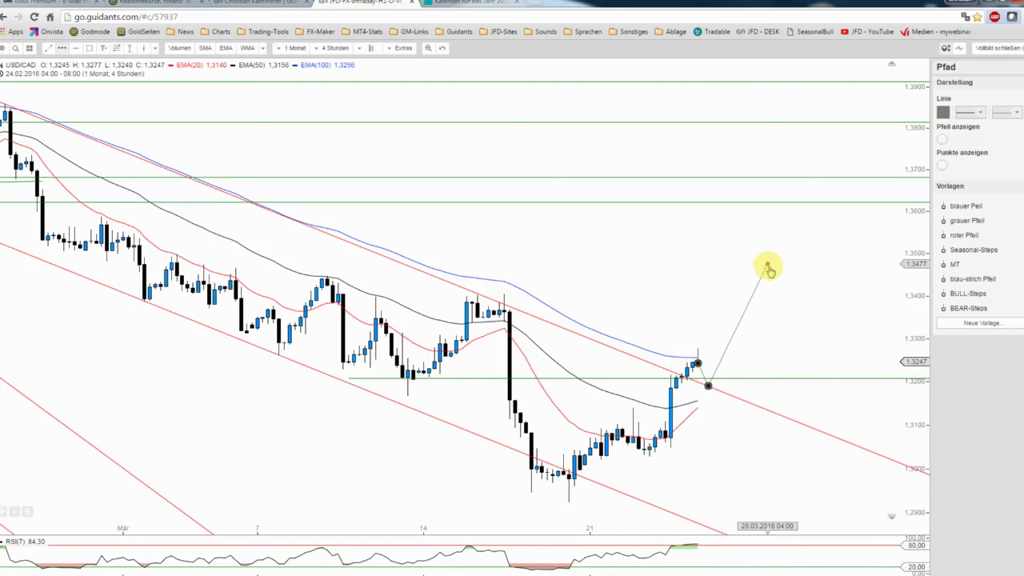
pyautogui.doubleClick(762, 276)
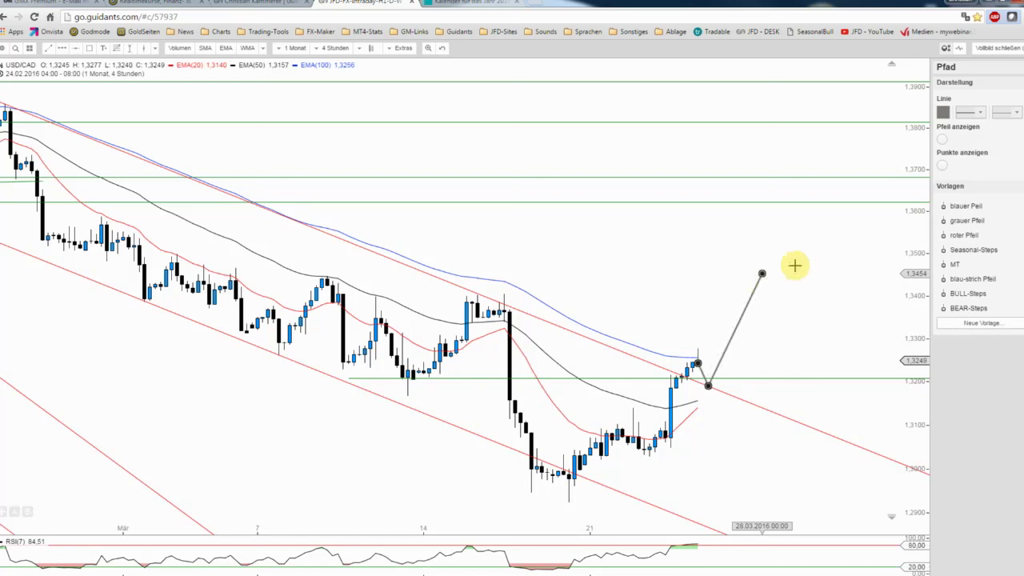
pyautogui.click(953, 206)
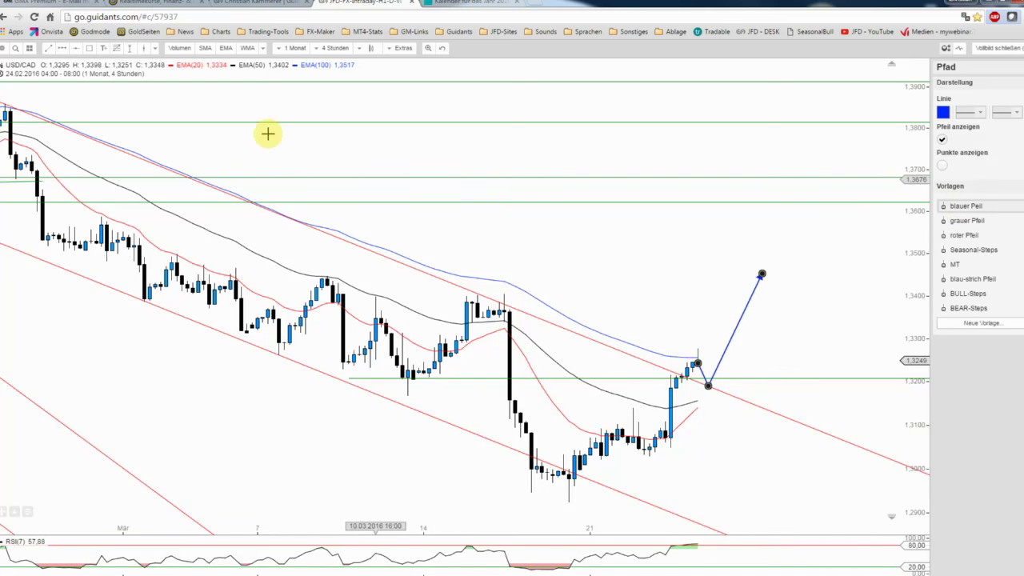
pyautogui.click(64, 49)
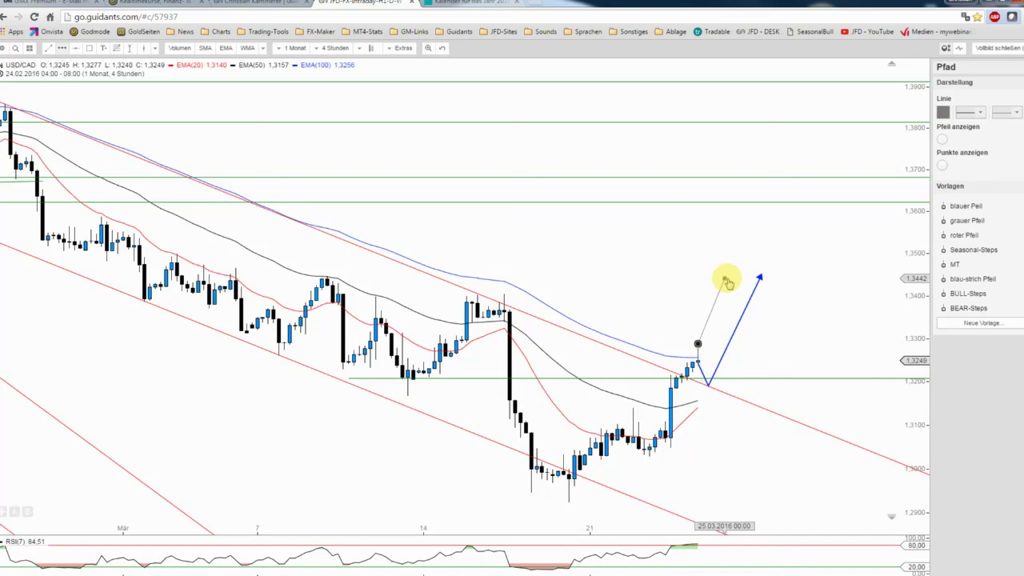
# Draw a second, dashed blue arrow projecting directly up toward about 1.345.
pyautogui.doubleClick(730, 281)
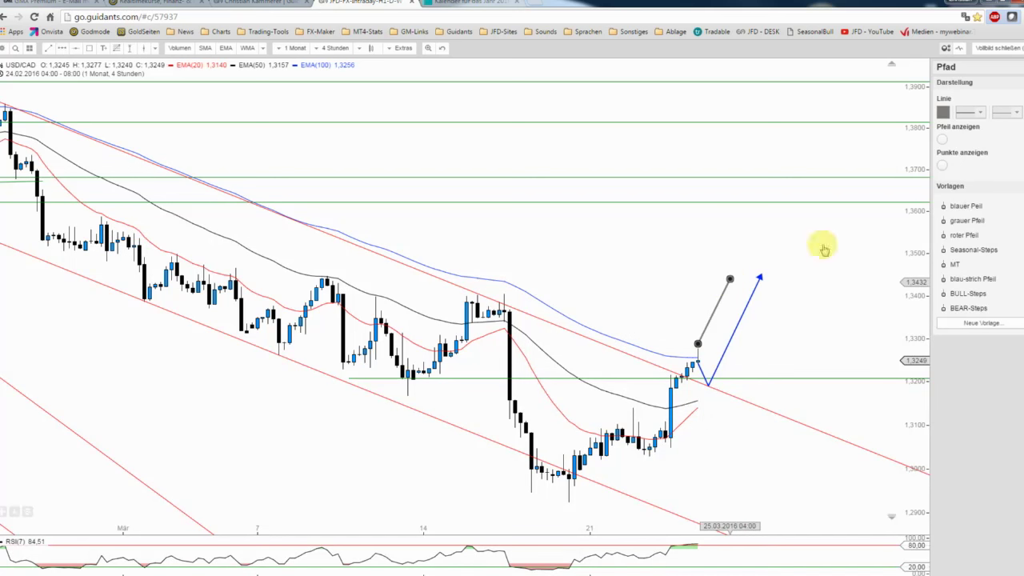
pyautogui.click(976, 279)
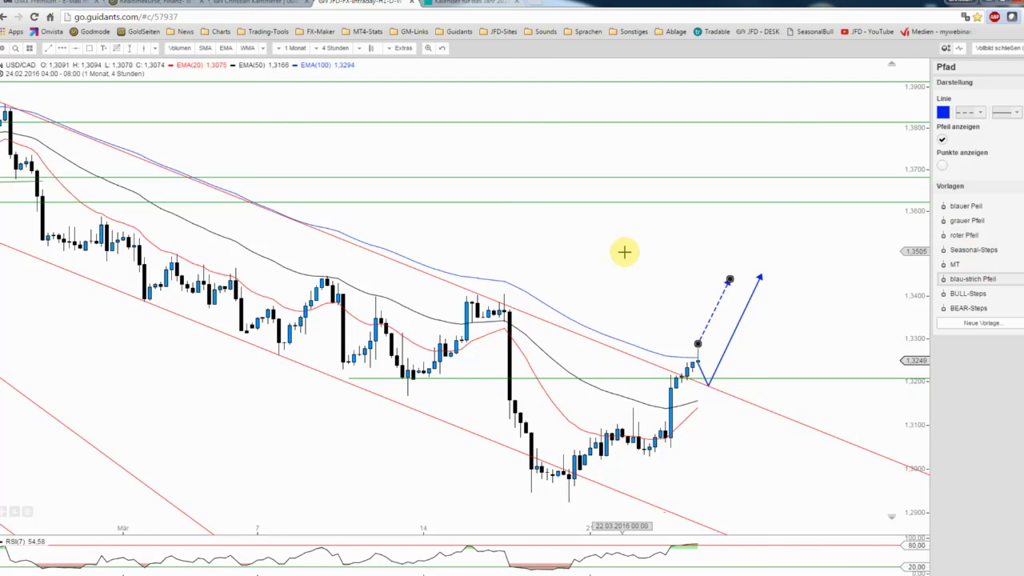
pyautogui.scroll(-2, 628, 248)
pyautogui.scroll(-1, 629, 248)
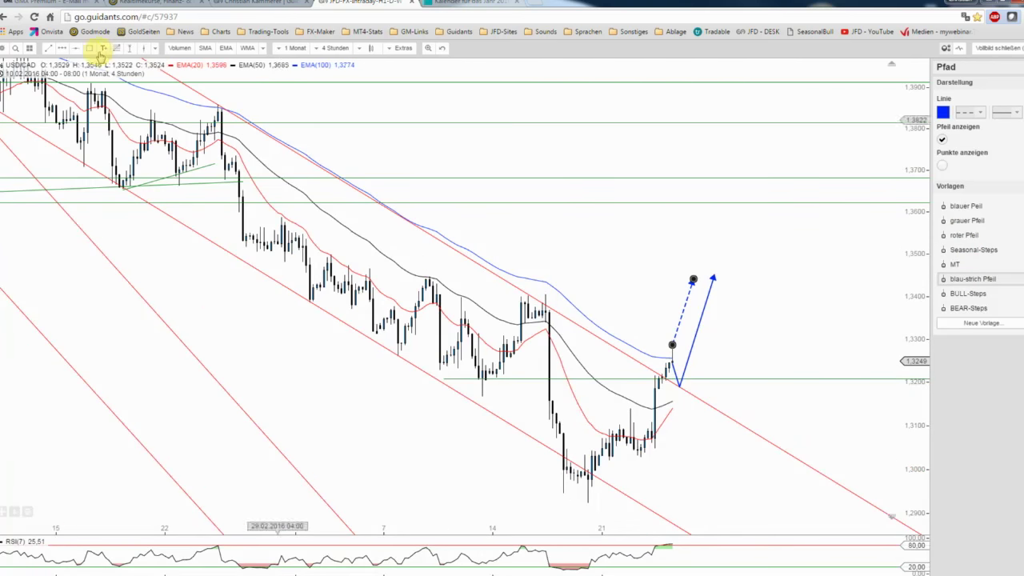
pyautogui.click(99, 48)
pyautogui.click(297, 273)
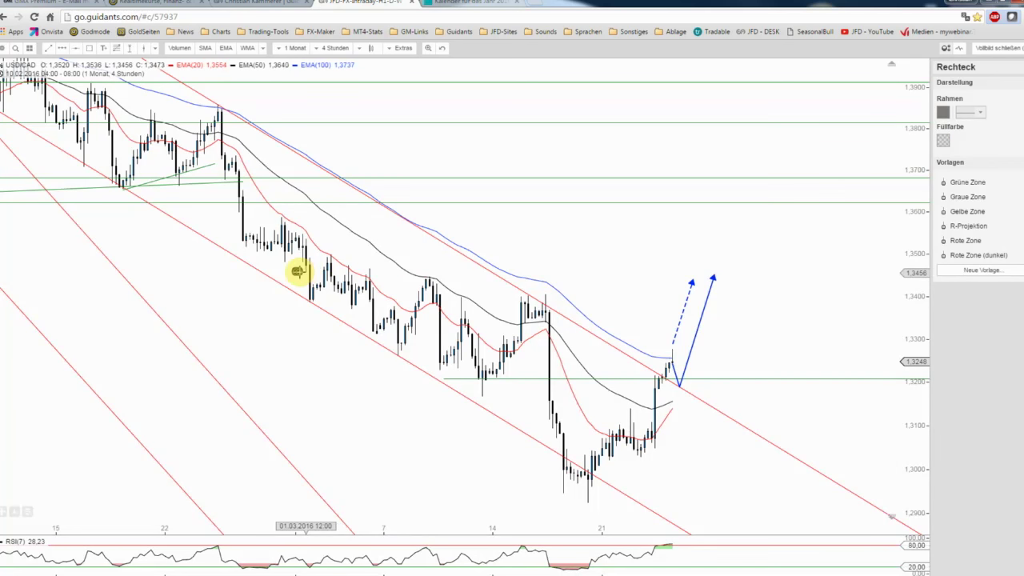
# Delete the stray rectangle and draw a dark red zone just below 1.3500, extending to the right edge.
pyautogui.rightClick(297, 274)
pyautogui.click(317, 309)
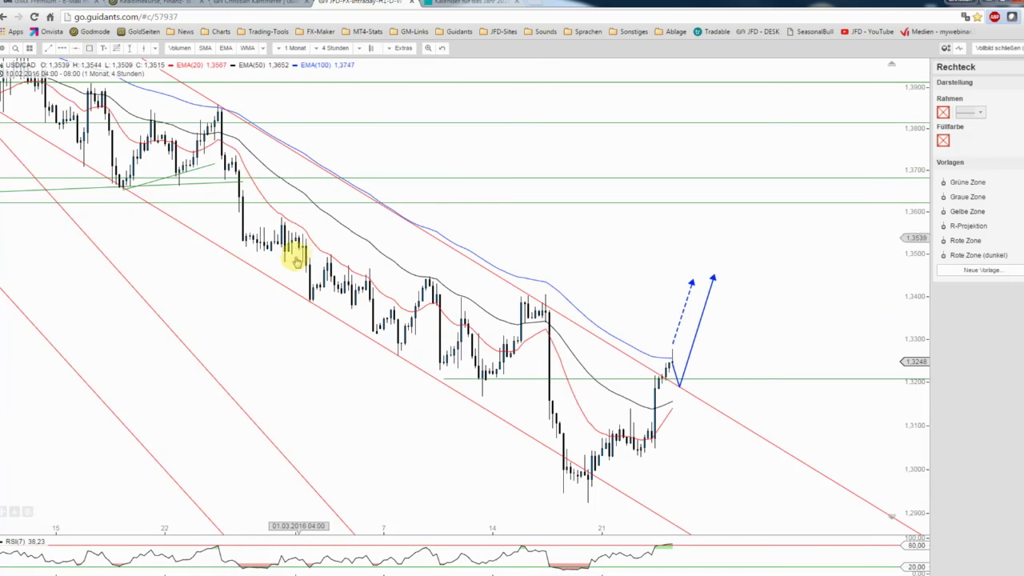
pyautogui.moveTo(286, 265); pyautogui.dragTo(923, 281)
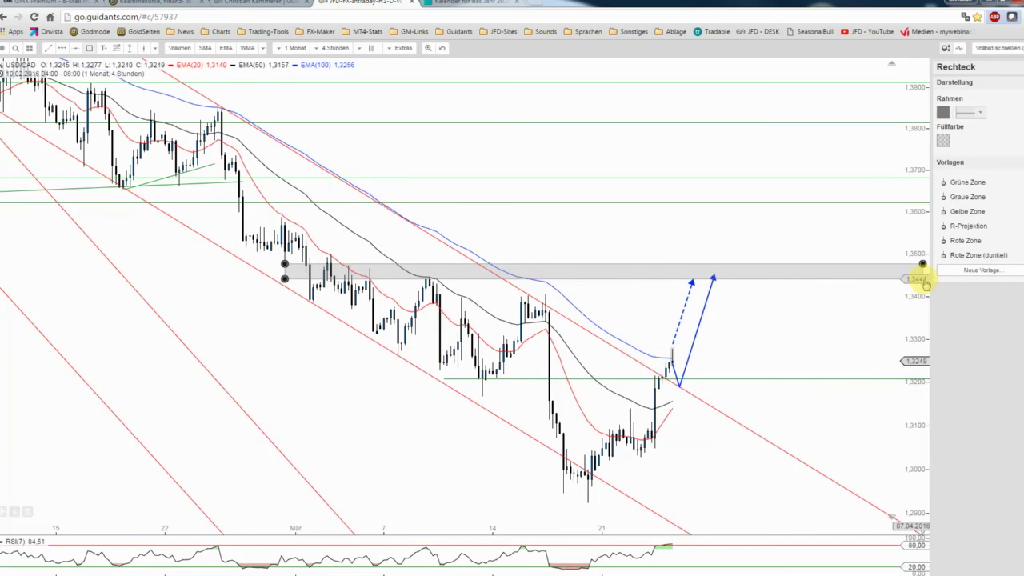
pyautogui.click(974, 256)
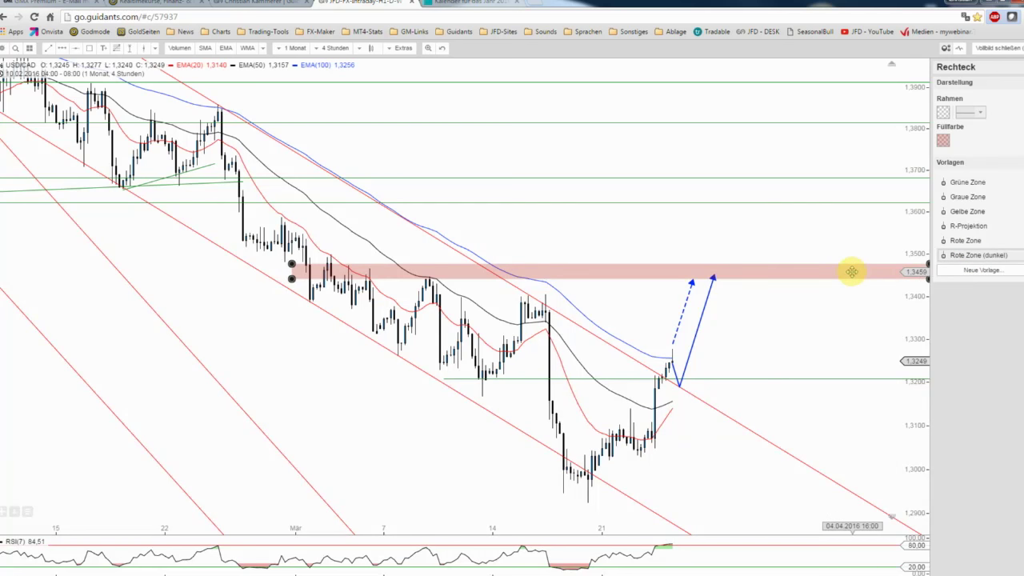
pyautogui.click(818, 229)
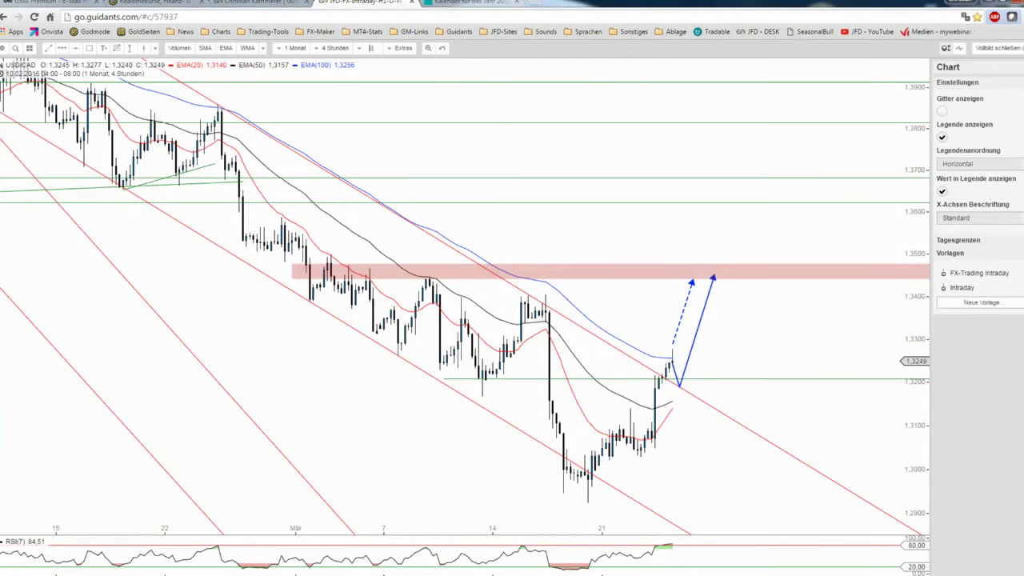
# Move the ForexBull USDCAD weekly volatility table (750 pips average) onto the chart's lower left.
pyautogui.moveTo(320, 267); pyautogui.dragTo(196, 254)
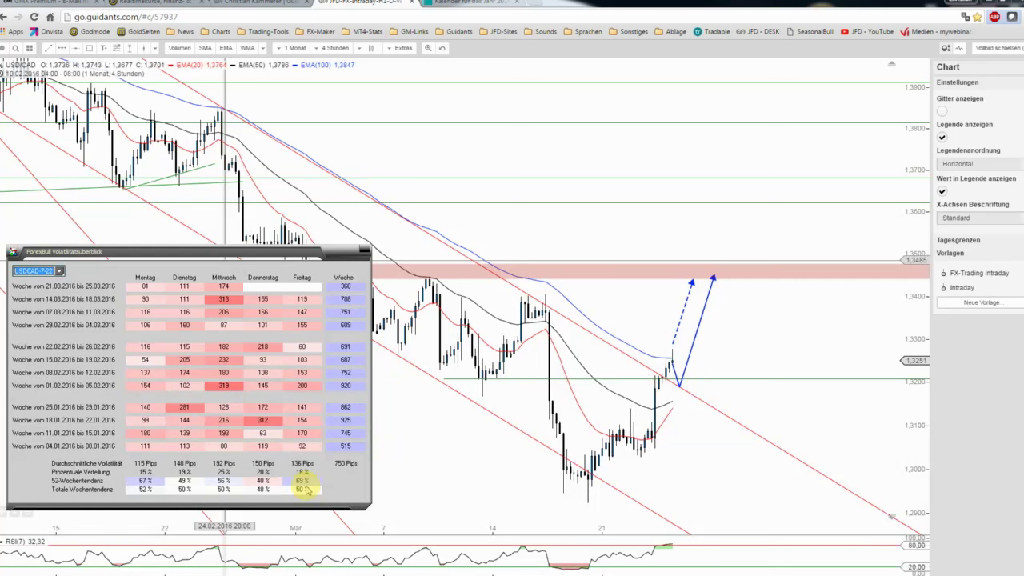
pyautogui.moveTo(182, 256); pyautogui.dragTo(183, 263)
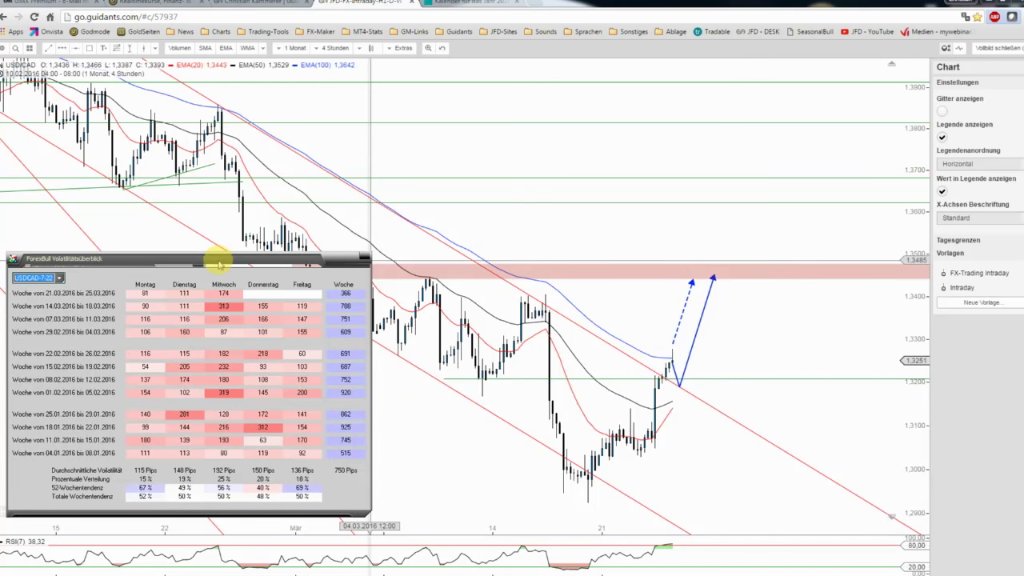
pyautogui.moveTo(217, 262); pyautogui.dragTo(213, 265)
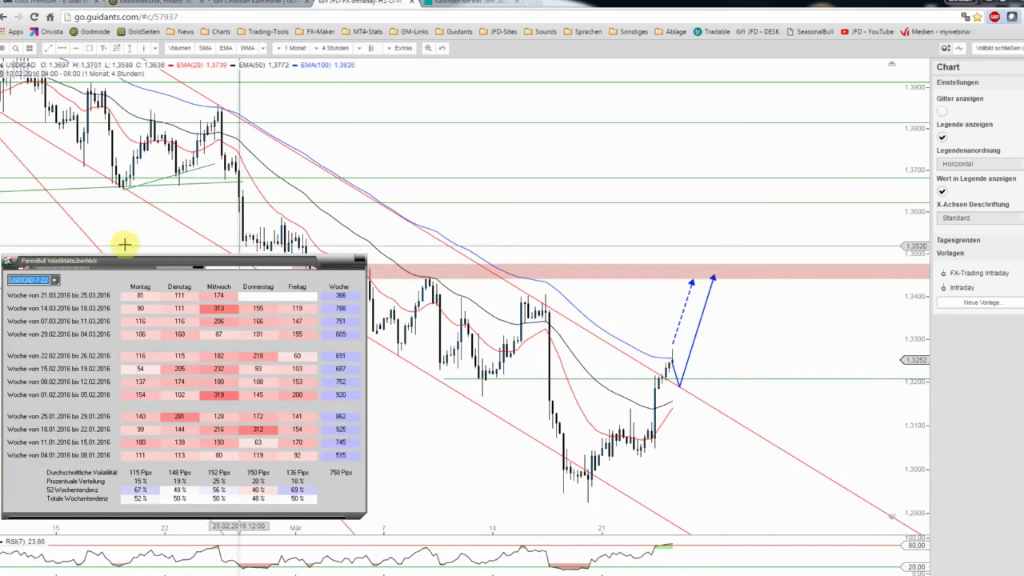